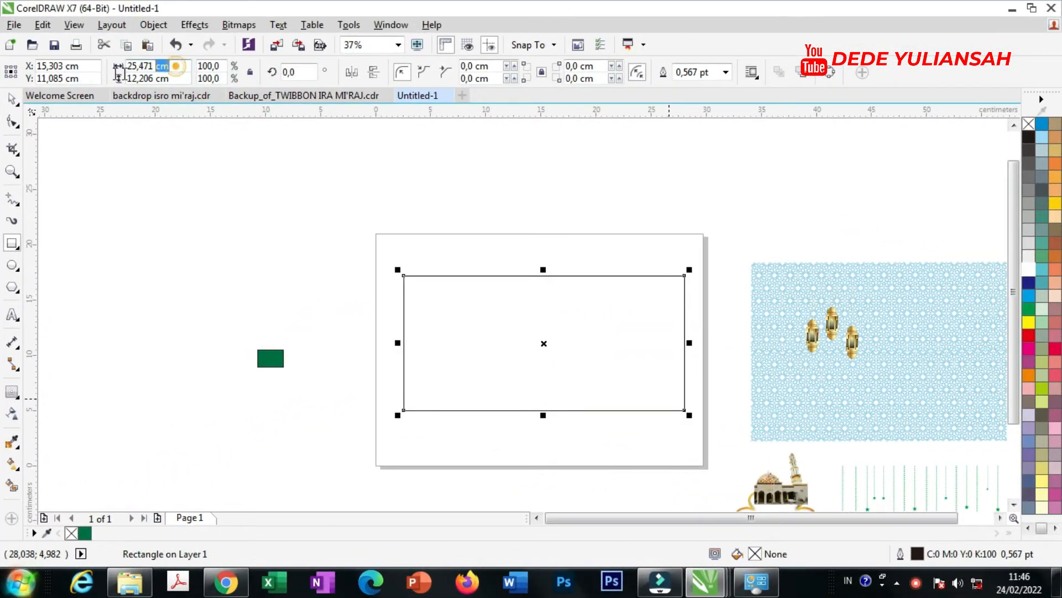
Set the rectangle to 26 by 12 cm, and stretch its lower edge to a height of about 12.6 cm
left_click_drag(118, 72, 104, 89)
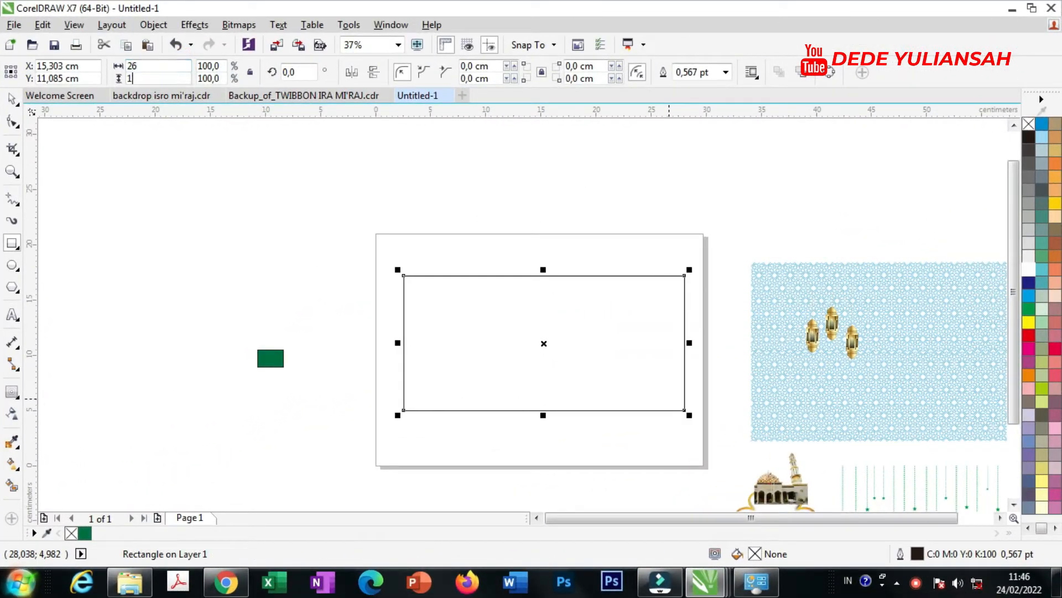
key("Return")
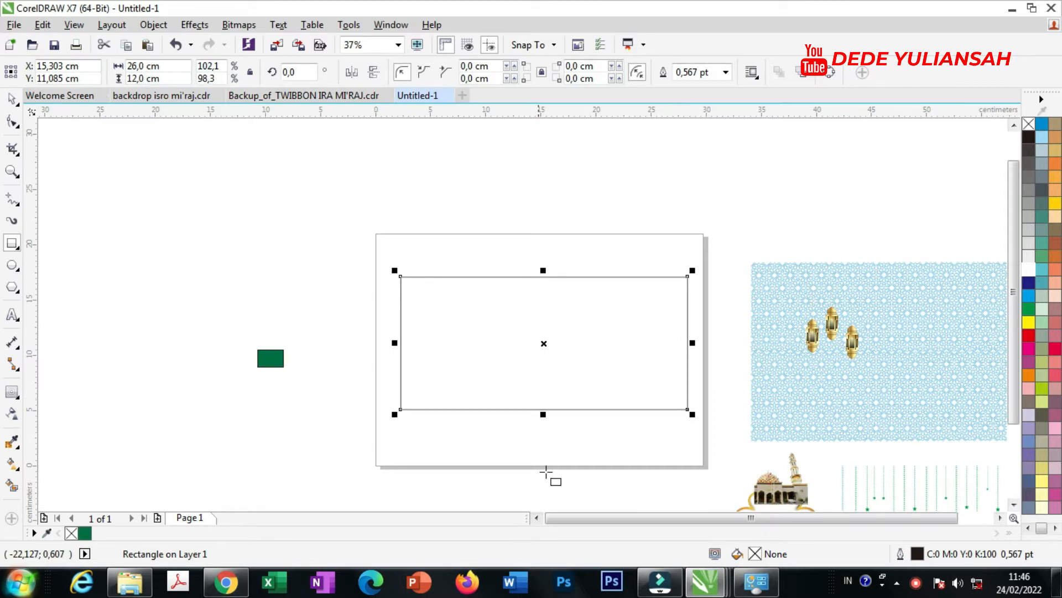
scroll(548, 416, "up", 1)
left_click_drag(533, 411, 534, 424)
scroll(562, 432, "down", 1)
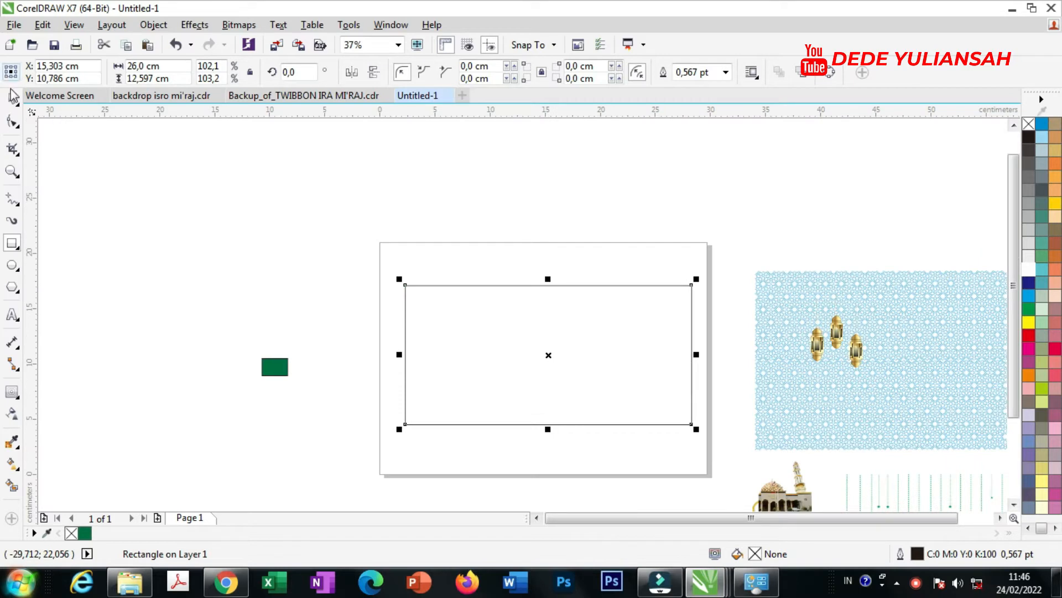
Fill the rectangle with the green sampled from the small swatch beside the page and remove its outline
left_click(14, 443)
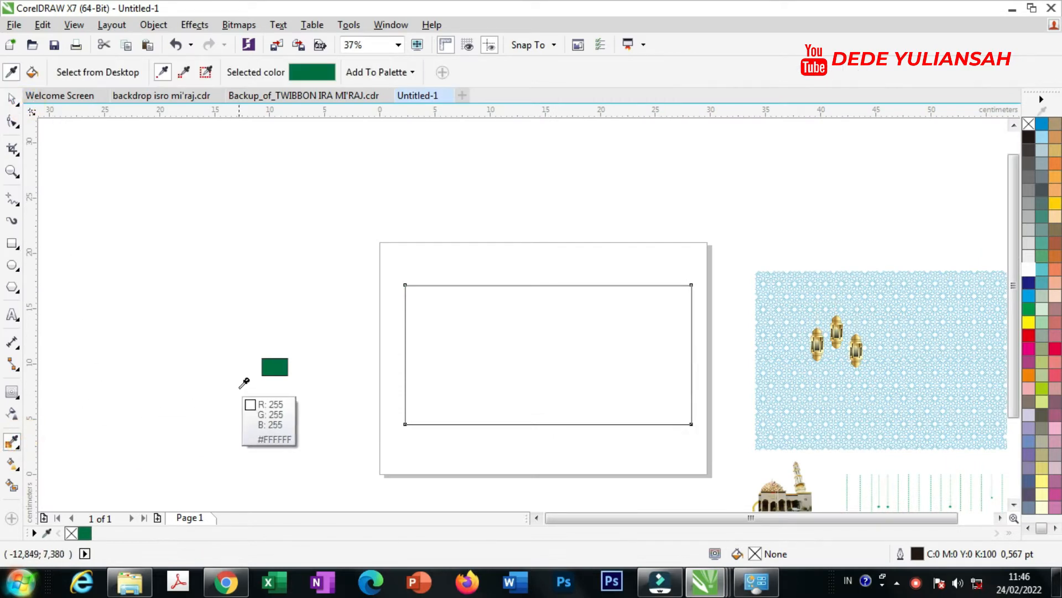
left_click(275, 367)
left_click(540, 331)
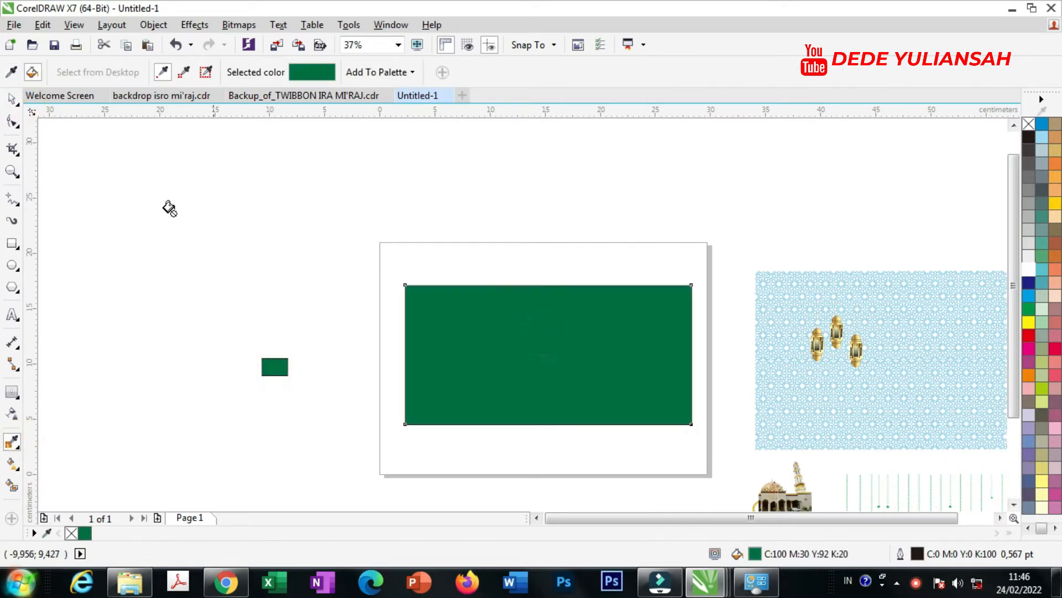
left_click(12, 99)
left_click(615, 340)
scroll(616, 342, "up", 1)
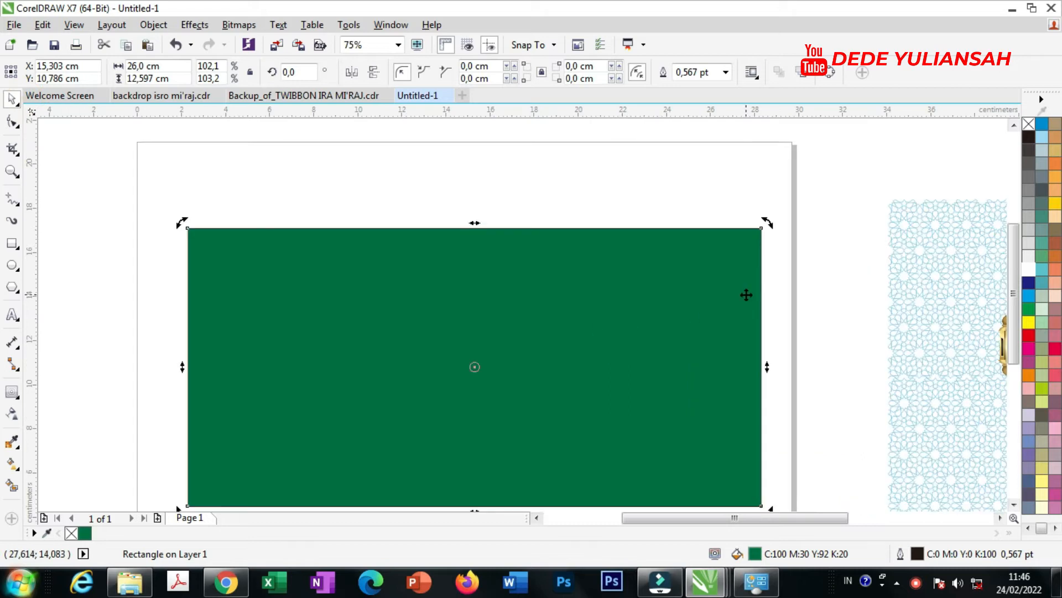
right_click(1029, 124)
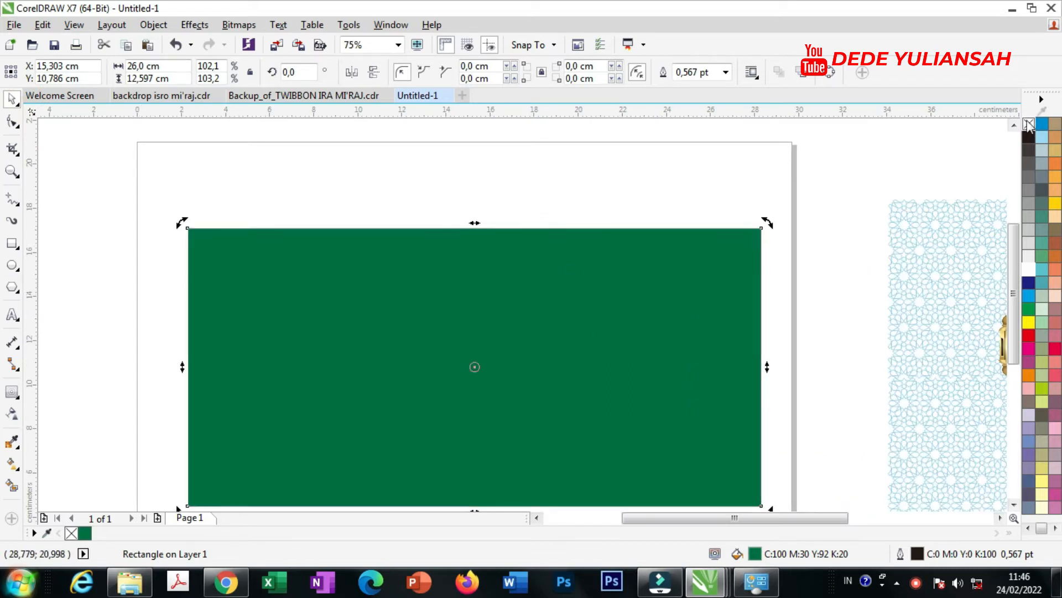
Apply an elliptical fountain fill to the rectangle, white in the centre and green at the edges, and centre it
left_click(19, 463)
left_click_drag(465, 349, 465, 426)
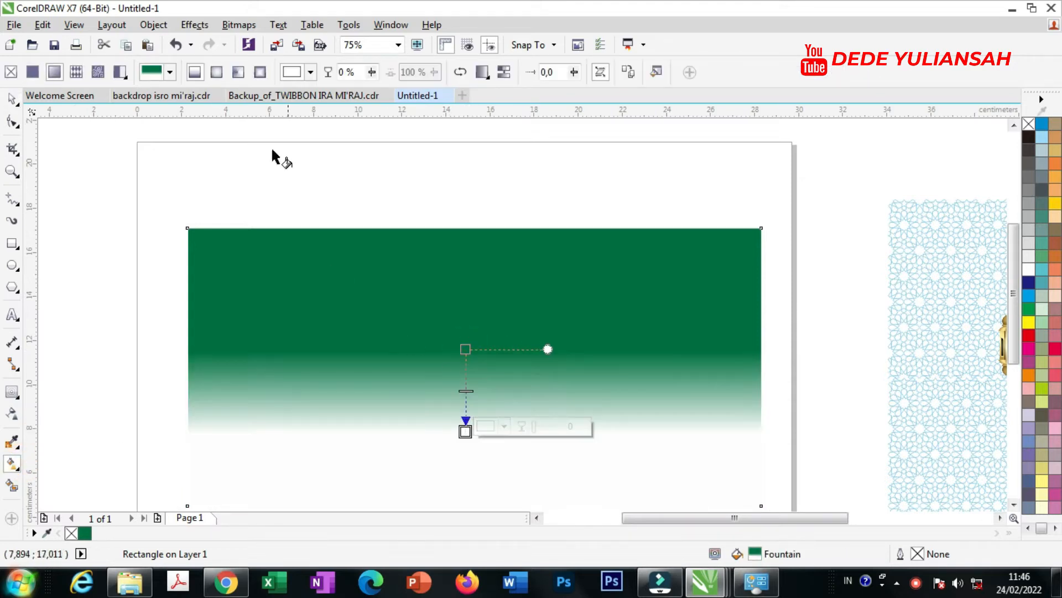
left_click(218, 74)
mouse_move(466, 390)
left_mouse_down()
mouse_move(466, 341)
mouse_move(468, 396)
left_mouse_up()
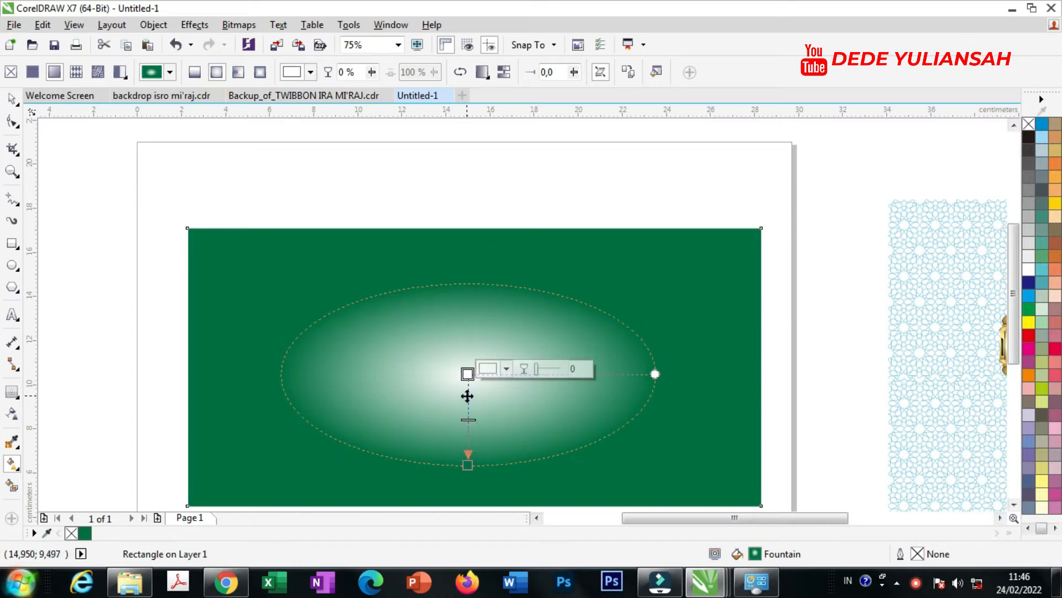
Set the gradient's centre colour to the rectangle's sampled green and lighten it to about #12A367
left_click(506, 368)
left_click(539, 403)
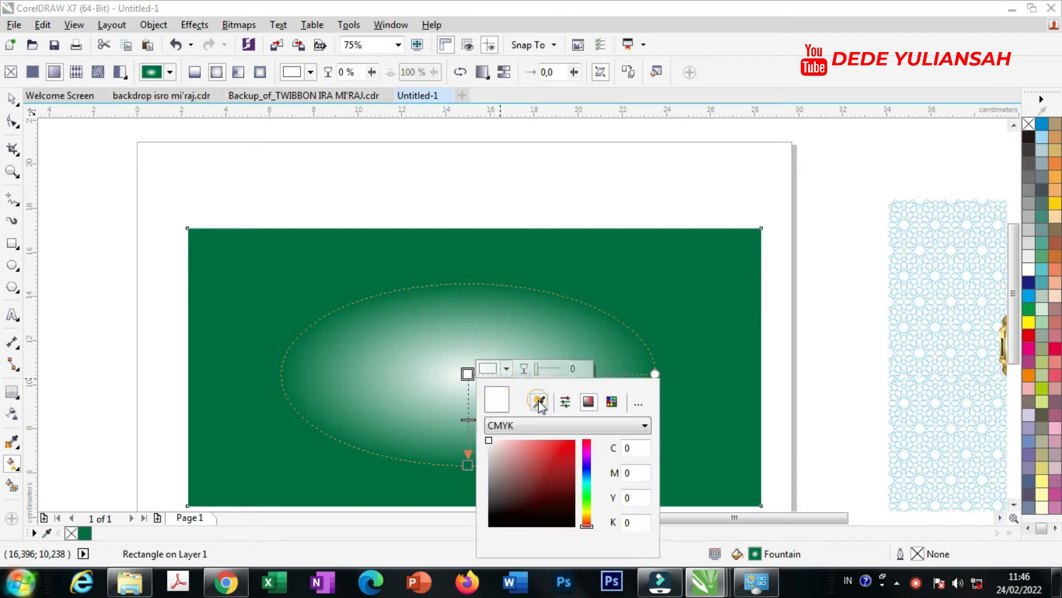
left_click(230, 246)
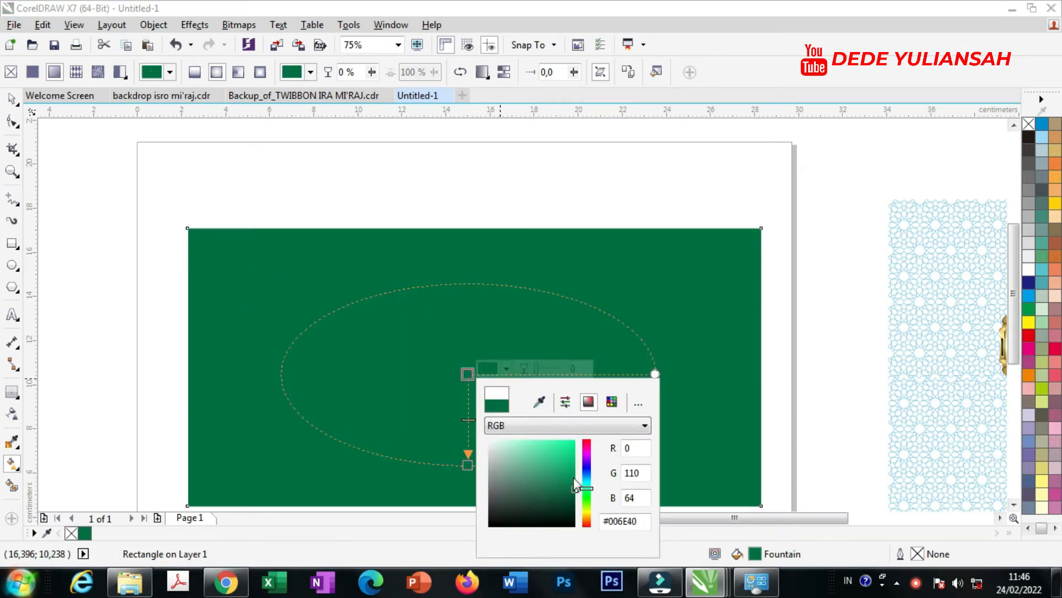
left_click_drag(572, 483, 565, 469)
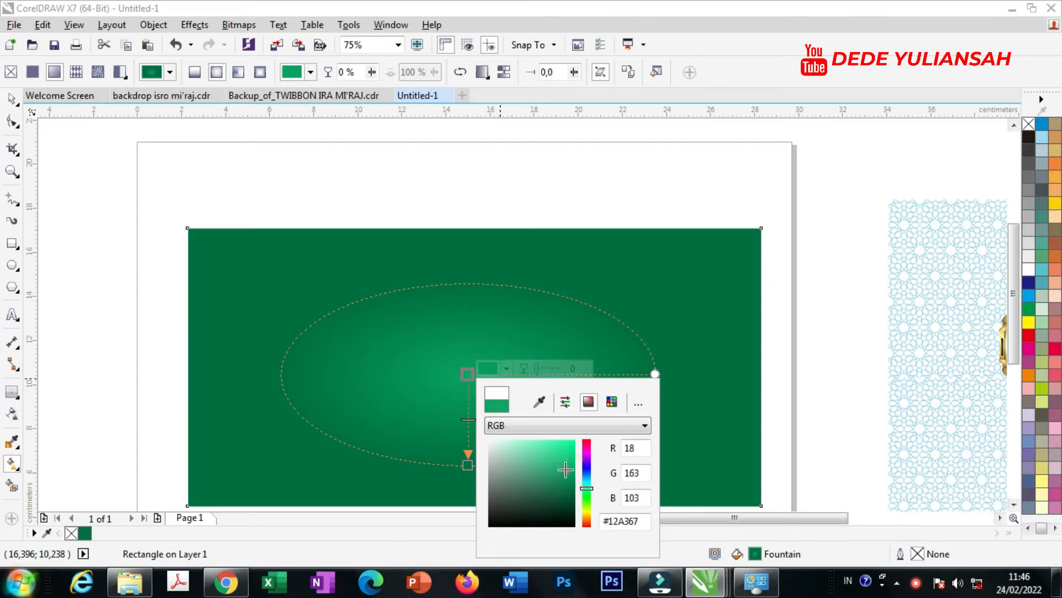
Enlarge the elliptical gradient until it nearly spans the rectangle, keep it centred, and deselect the rectangle
left_click(463, 374)
mouse_move(467, 374)
left_mouse_down()
mouse_move(468, 350)
mouse_move(473, 421)
mouse_move(474, 366)
mouse_move(465, 403)
mouse_move(473, 378)
mouse_move(470, 393)
left_mouse_up()
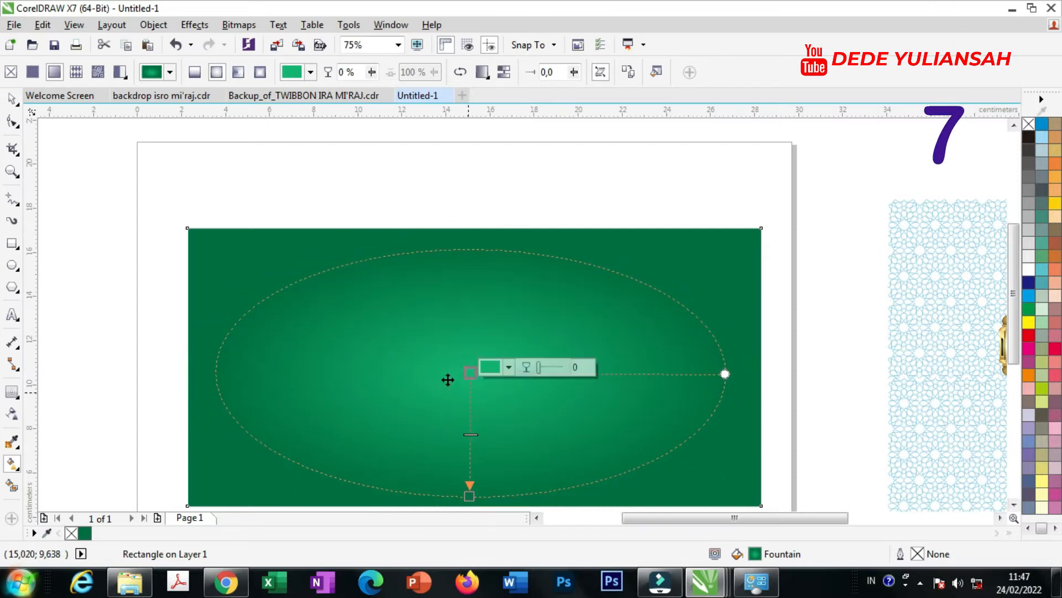
left_click(11, 99)
left_click(254, 176)
scroll(534, 320, "down", 2)
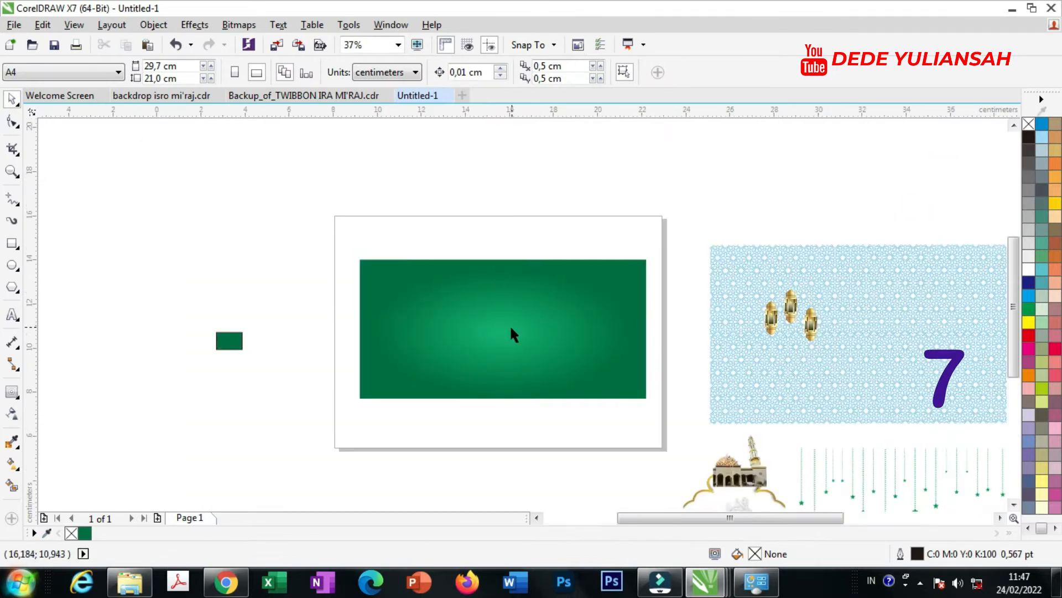
Move the gold arch ornament onto the green rectangle and enlarge it to about 22 by 11.6 cm
scroll(509, 324, "up", 2)
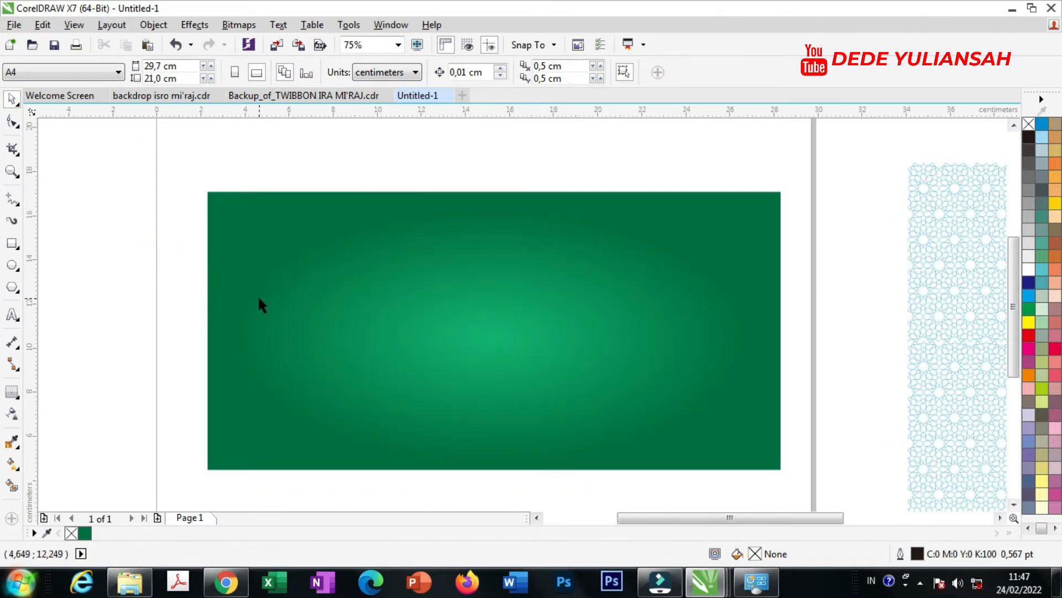
scroll(259, 299, "down", 2)
left_click_drag(649, 485, 418, 388)
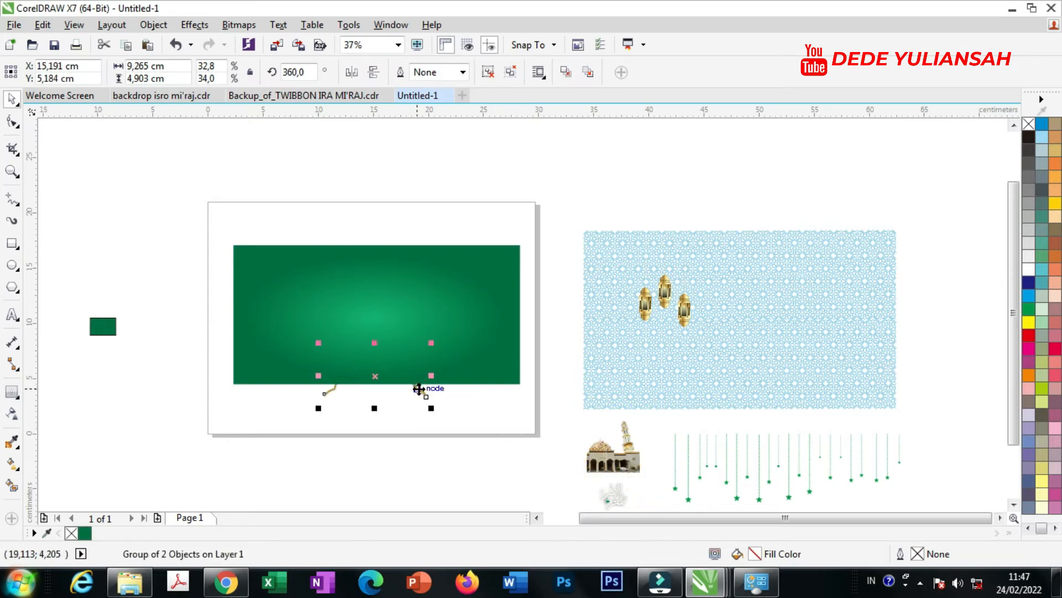
scroll(416, 374, "up", 2)
left_click_drag(443, 328, 581, 224)
scroll(567, 302, "down", 2)
left_click_drag(512, 331, 517, 291)
scroll(539, 334, "up", 2)
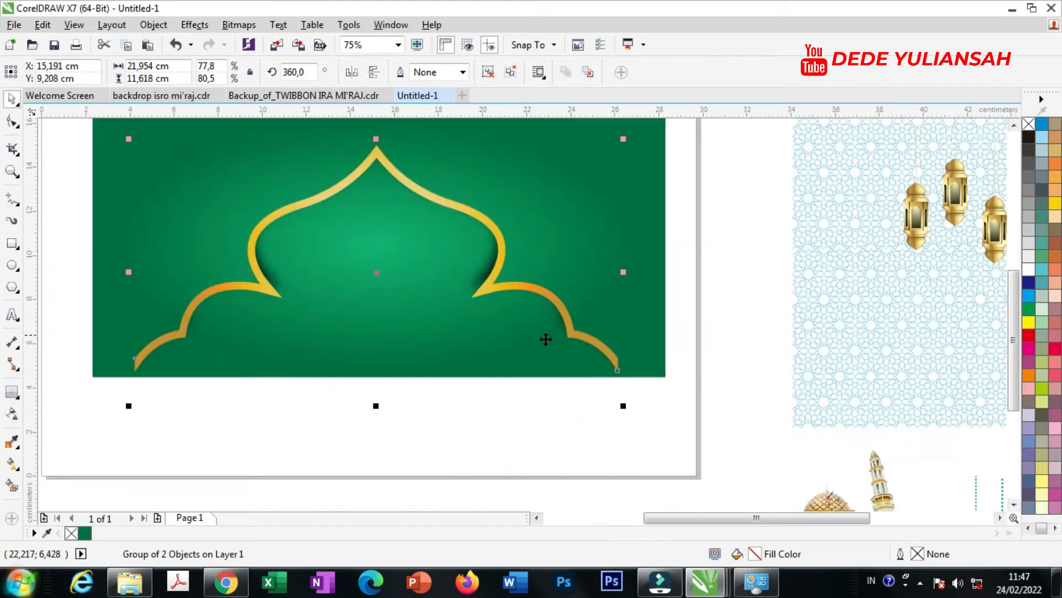
Enlarge the gold arch to about 35.2 by 18.6 cm and lower it so its tip sits inside the rectangle
left_click_drag(622, 404, 769, 482)
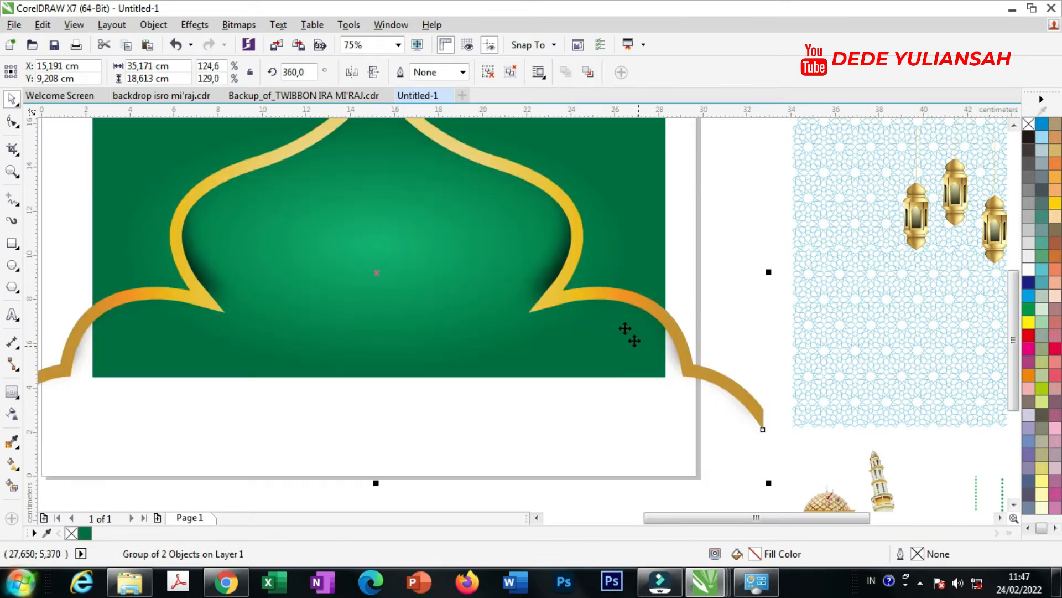
left_click_drag(582, 293, 570, 333)
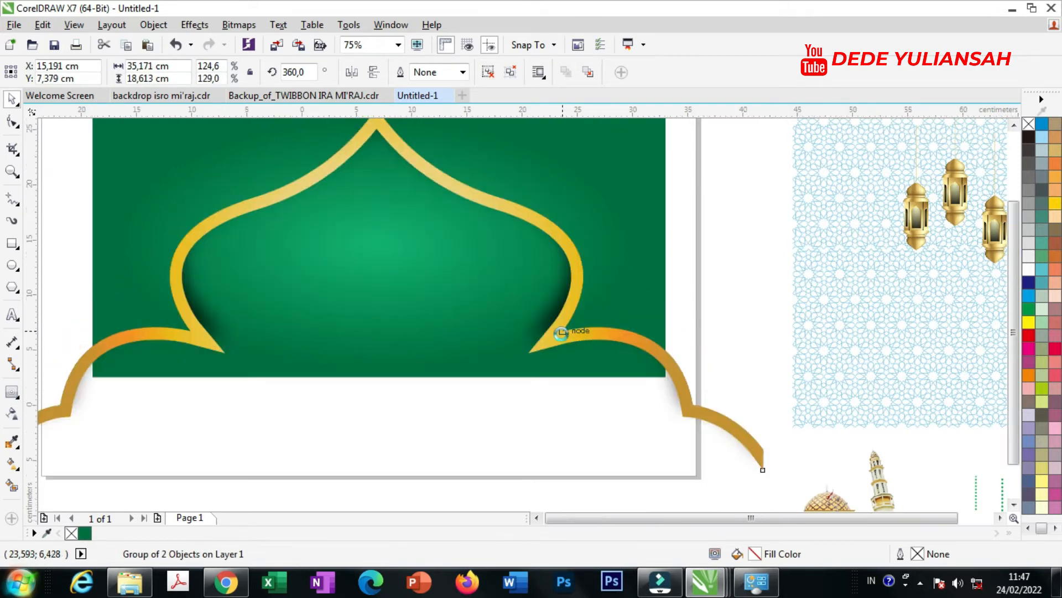
scroll(562, 327, "down", 2)
scroll(620, 228, "up", 2)
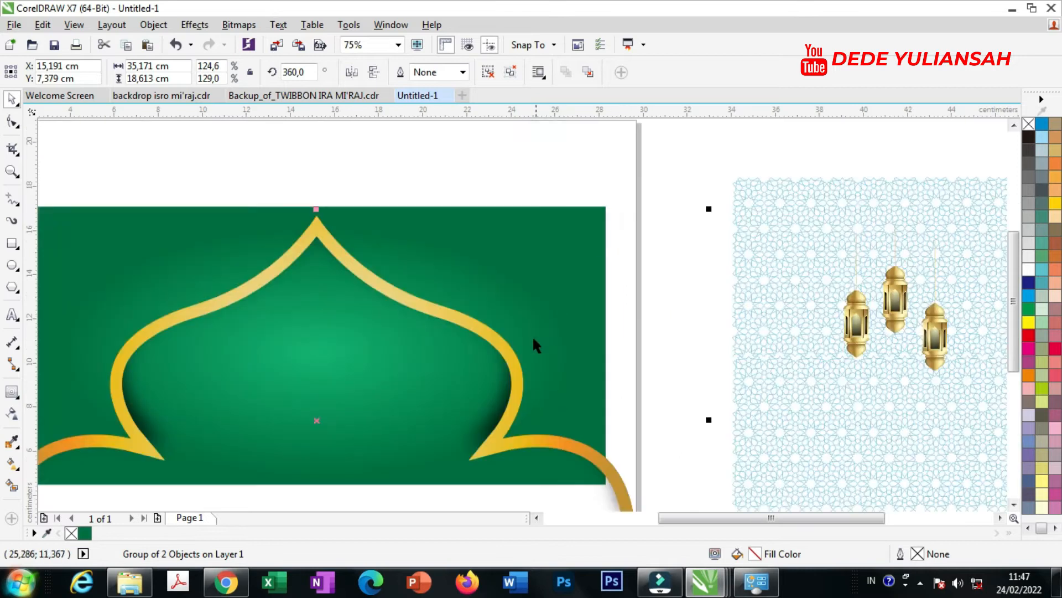
left_click_drag(510, 367, 508, 385)
scroll(509, 367, "down", 2)
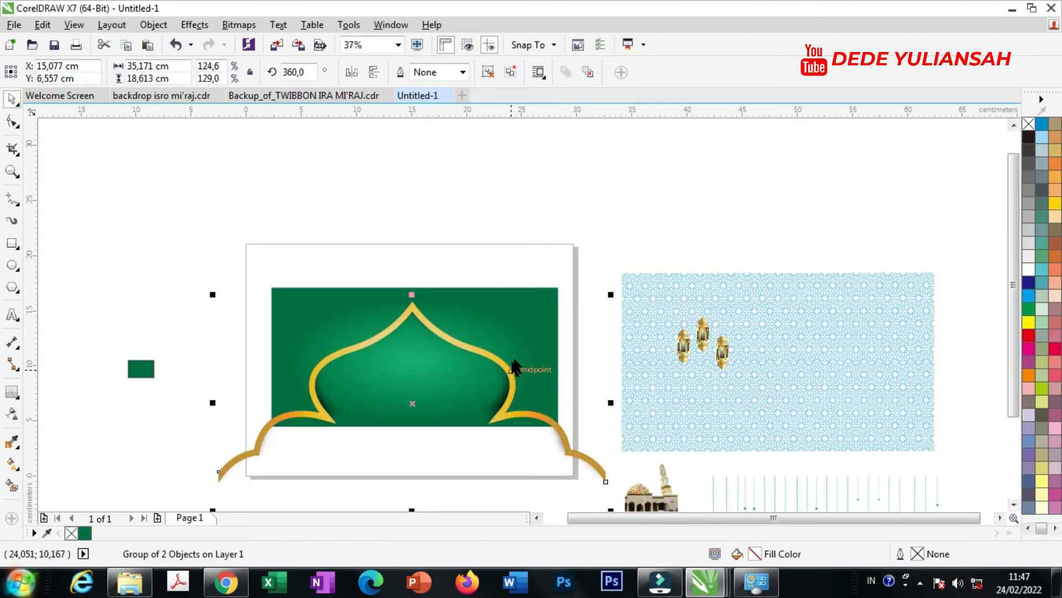
Align the gold arch horizontally centred on the green rectangle
left_click(533, 292, "shift")
key("c")
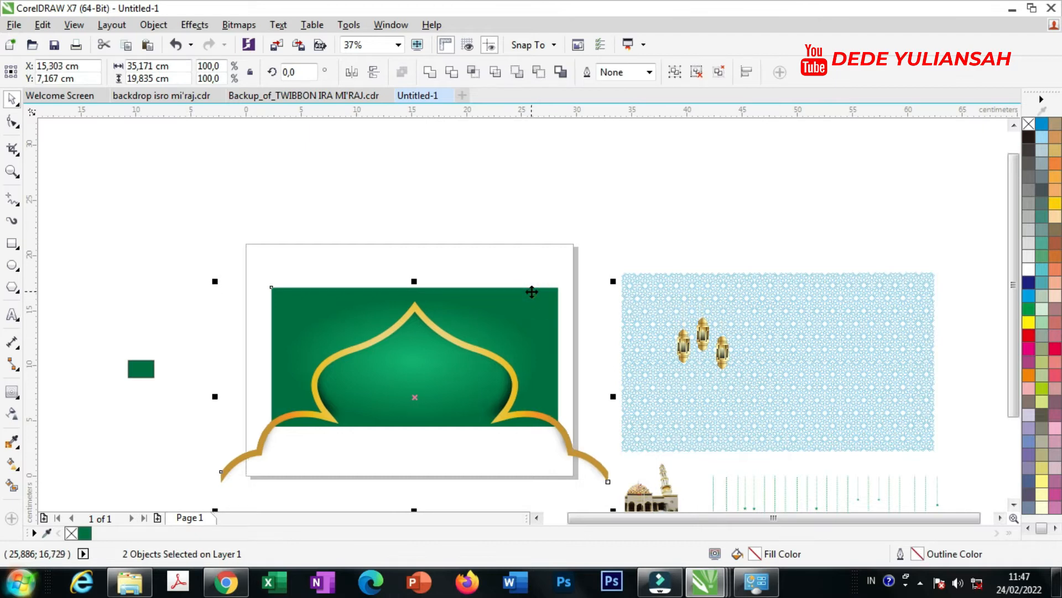
left_click(501, 238)
PowerClip the gold arch inside the green rectangle
left_click(416, 305)
right_click(417, 307)
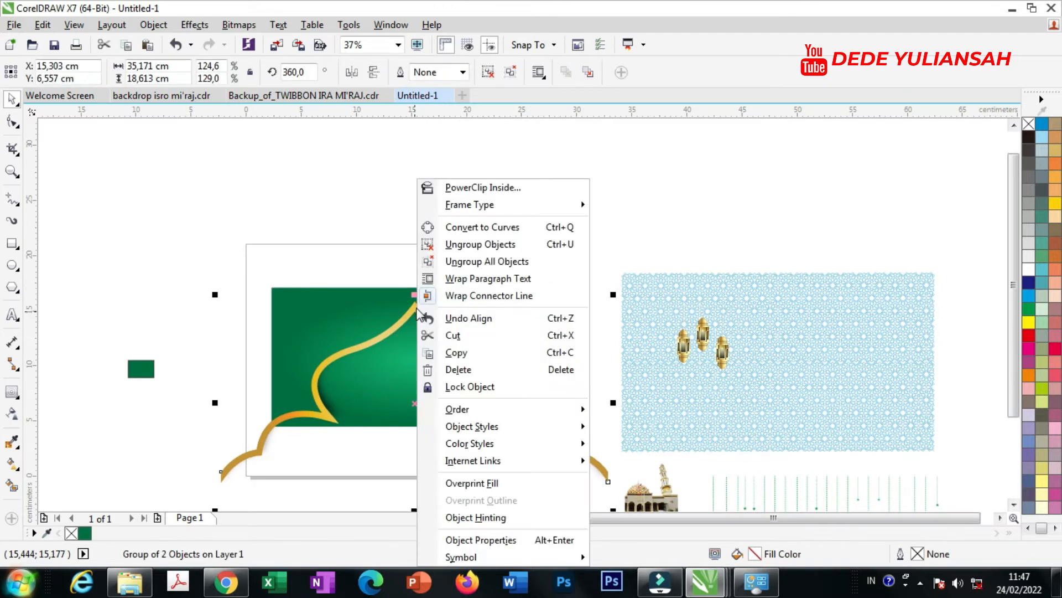
left_click(465, 188)
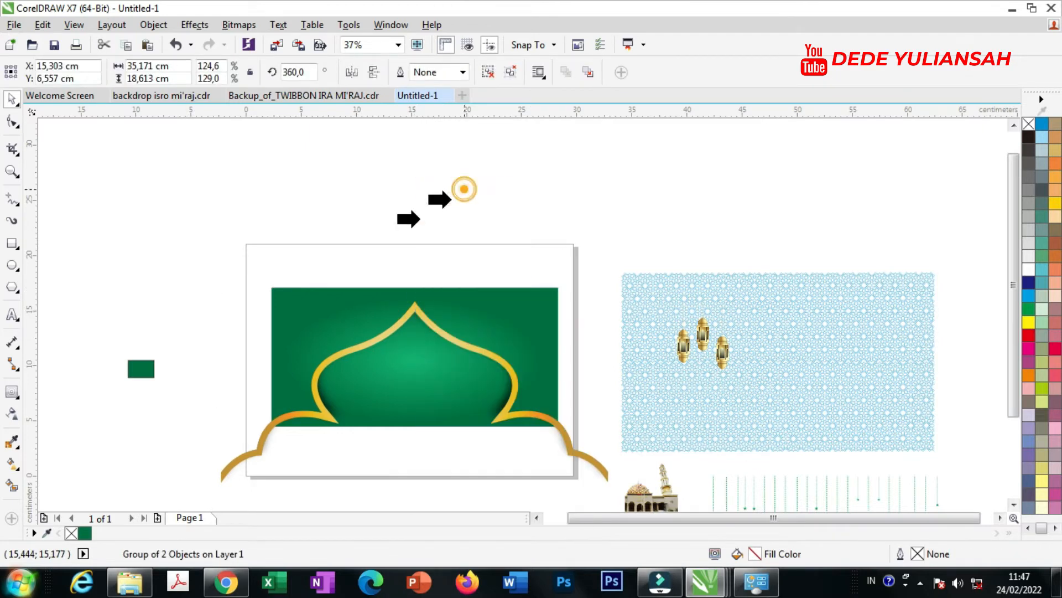
left_click(279, 287)
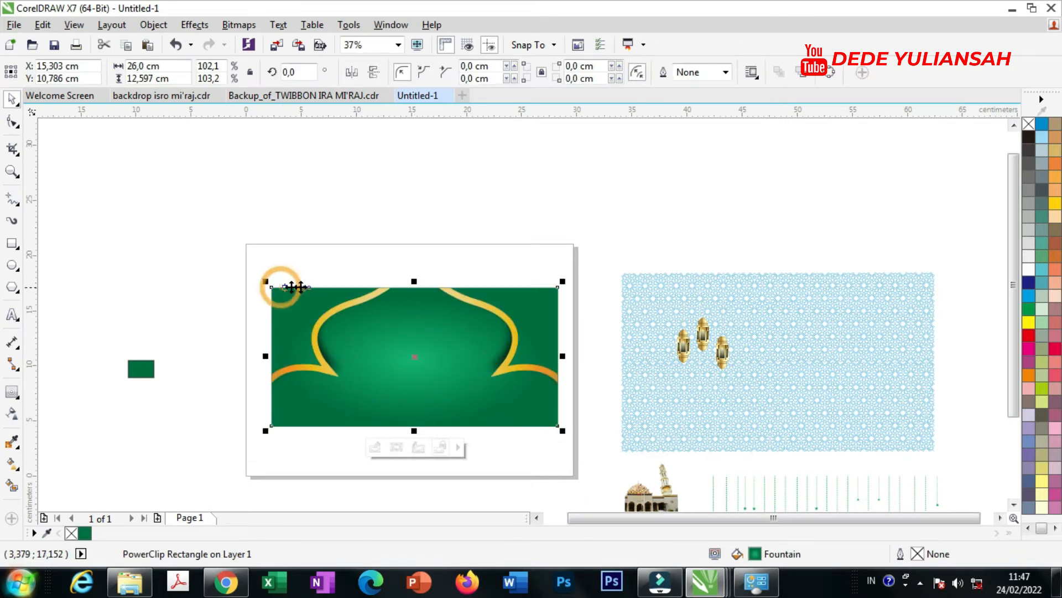
Move the clipped arch down within the rectangle until its whole tip lies below the upper edge
left_click(396, 448)
scroll(463, 292, "up", 2)
left_click_drag(460, 296, 457, 335)
scroll(455, 307, "down", 1)
left_click(475, 248)
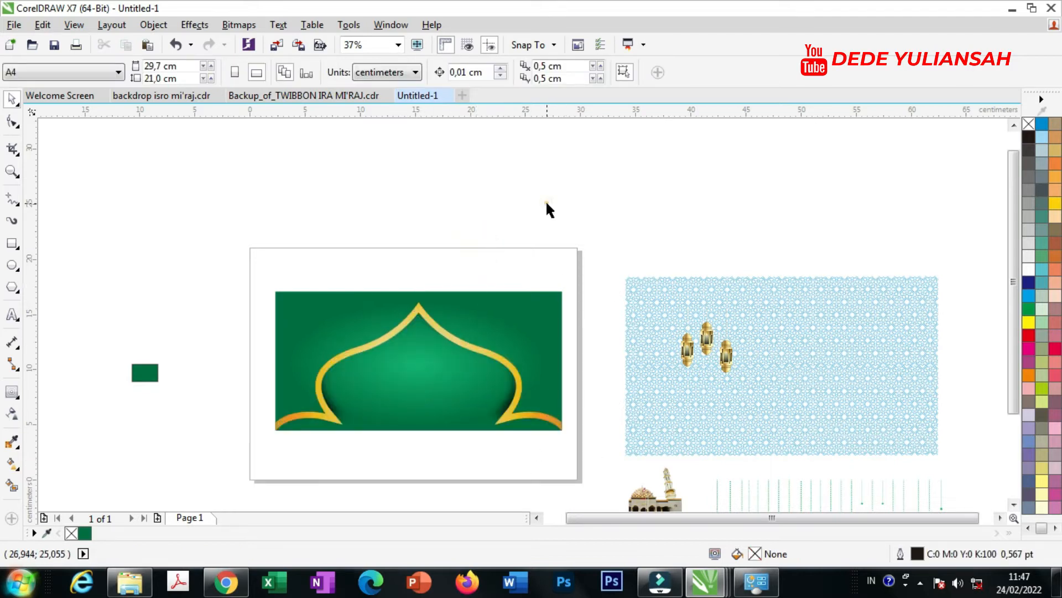
PowerClip the blue geometric pattern inside the green rectangle
left_click_drag(722, 299, 700, 259)
right_click(700, 259)
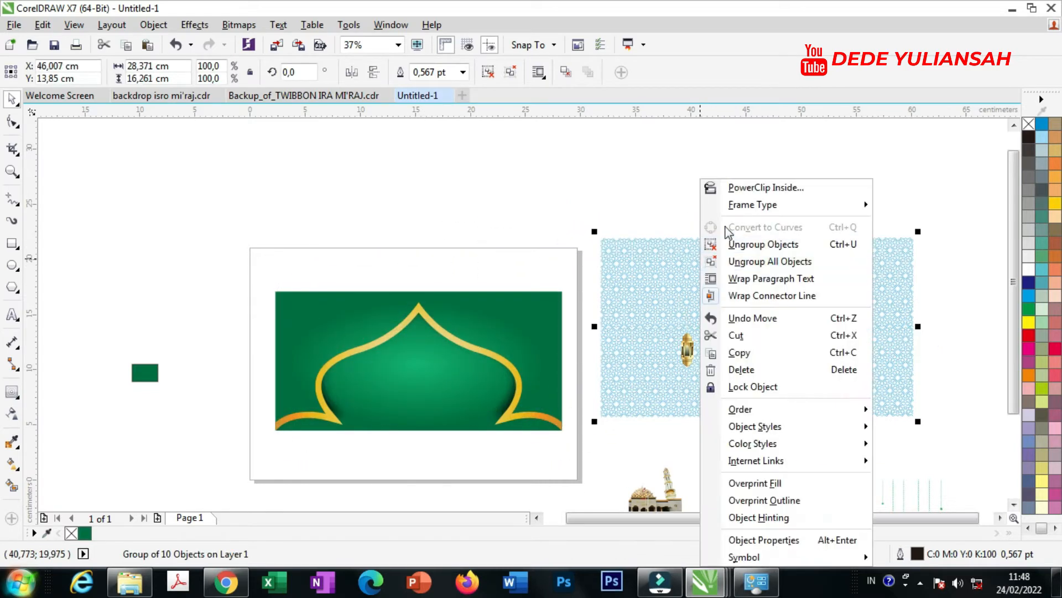
left_click(736, 183)
left_click(554, 298)
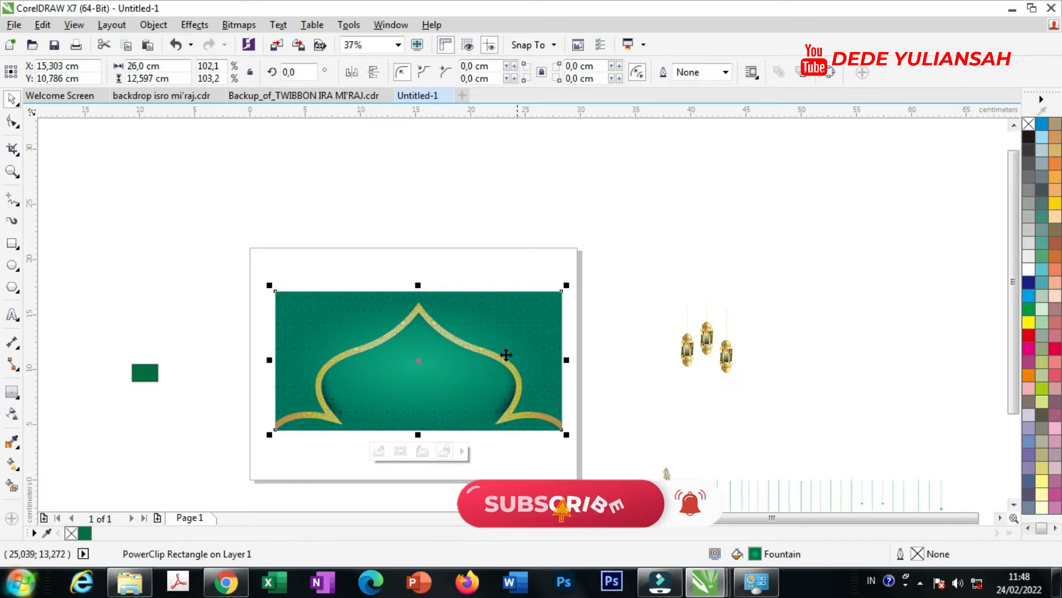
Edit the rectangle's PowerClip contents to place the geometric pattern behind the gold arch, and finish editing
left_click(376, 450)
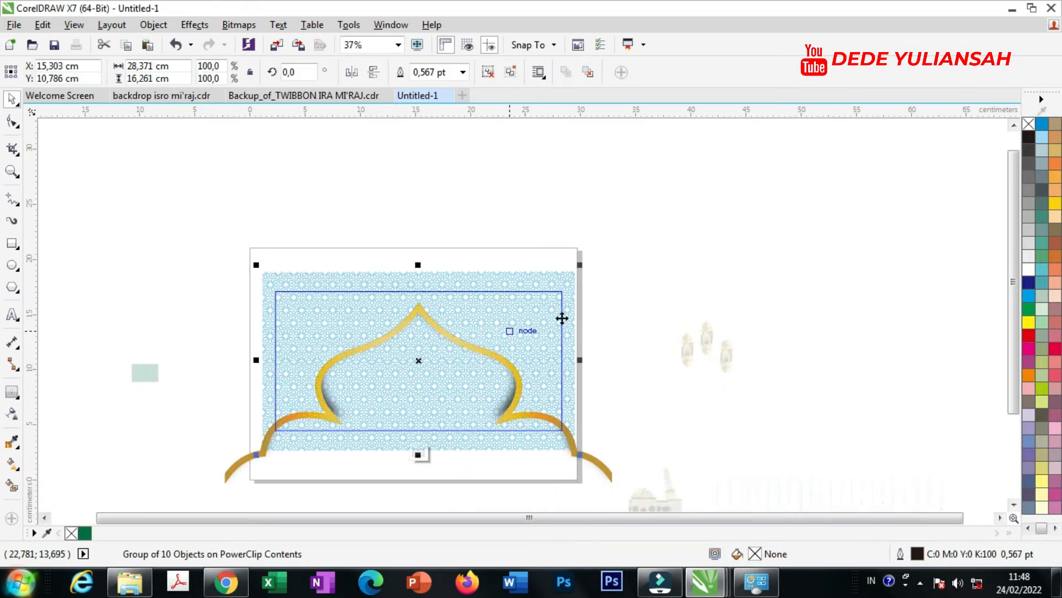
left_click(654, 287)
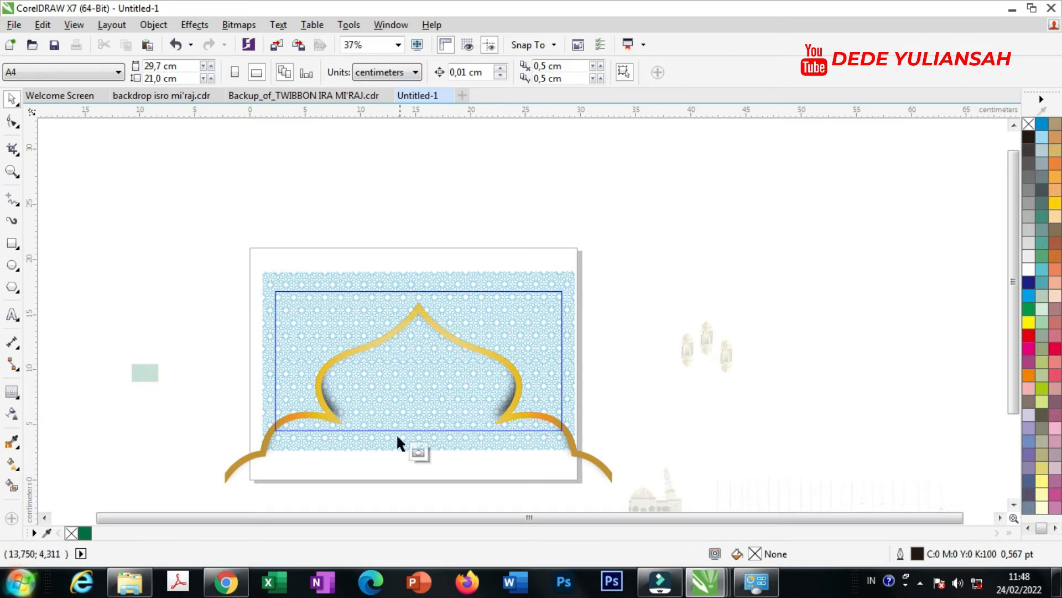
left_click(418, 451)
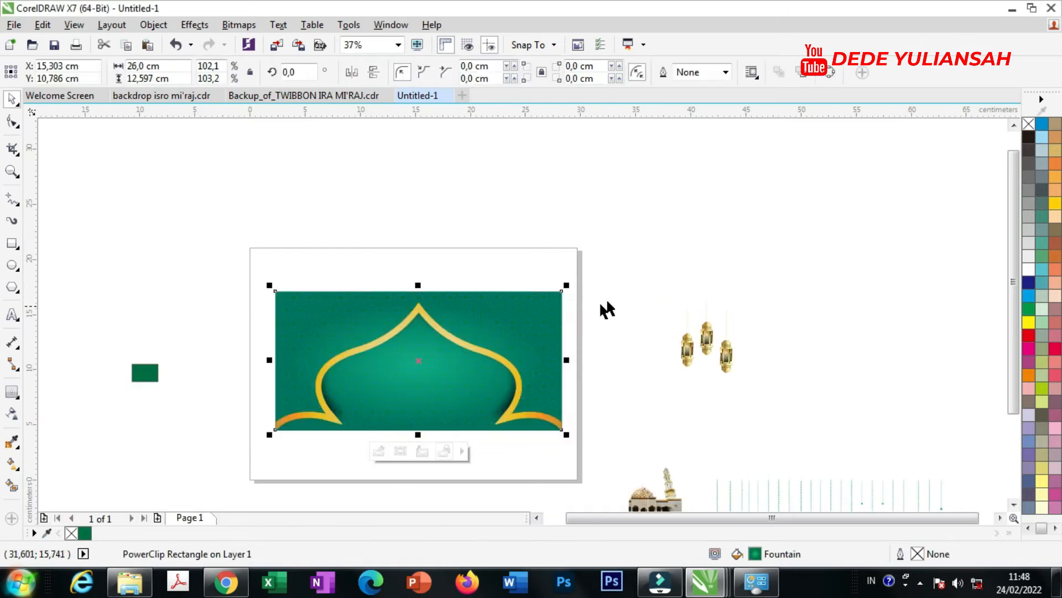
left_click(686, 283)
Move the group of three hanging lanterns onto the upper left corner of the green rectangle
left_click_drag(646, 269, 775, 399)
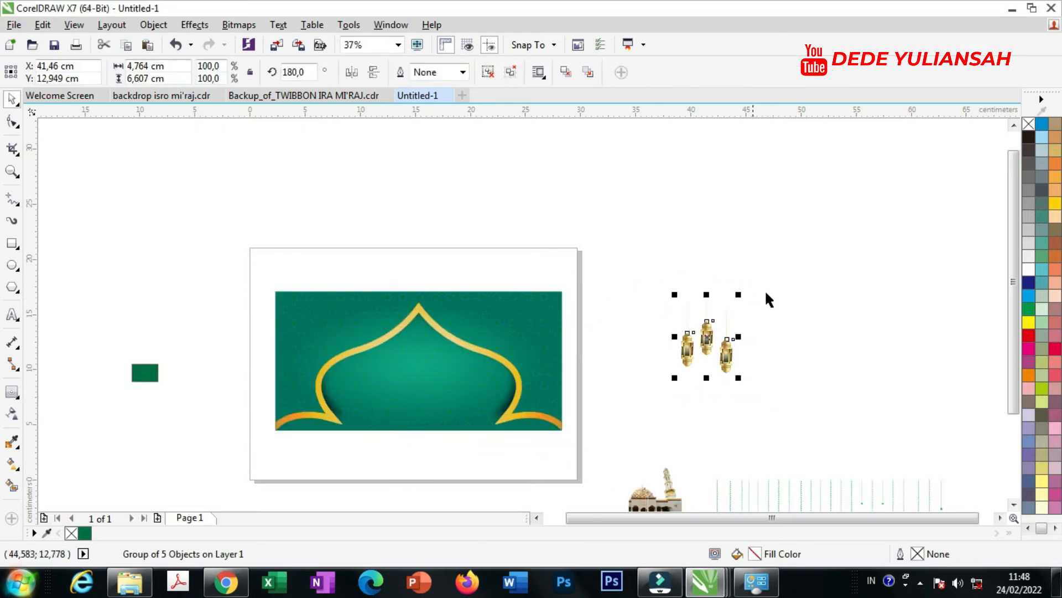
left_click_drag(706, 322, 310, 312)
scroll(316, 306, "up", 2)
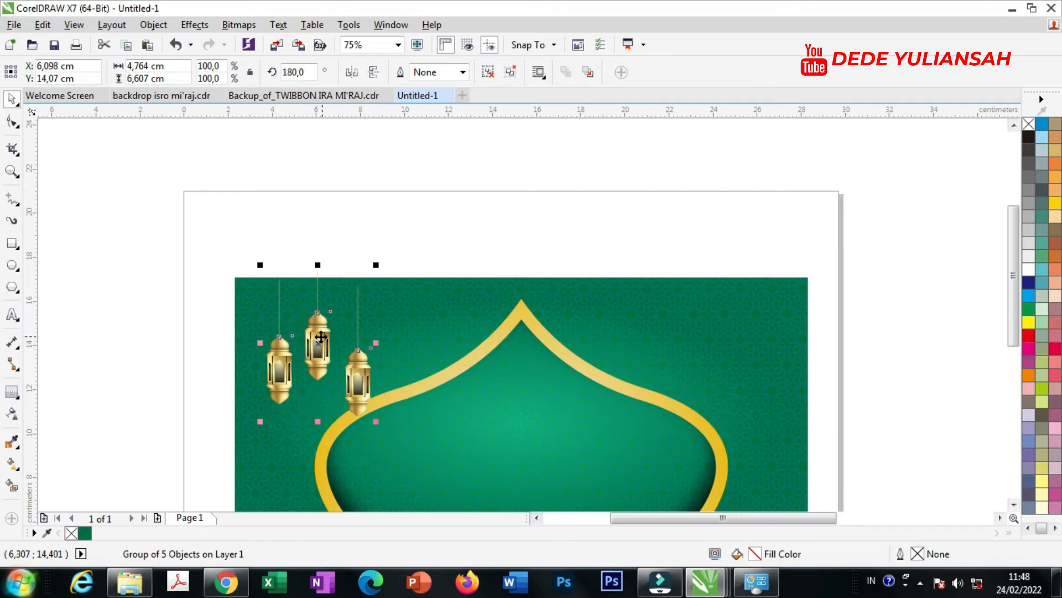
scroll(302, 328, "up", 2)
scroll(295, 337, "down", 2)
Duplicate the lantern group so a set hangs at each upper corner, and mirror the left set horizontally
left_click_drag(295, 336, 353, 371)
scroll(774, 337, "up", 1)
scroll(754, 370, "down", 1)
left_click(352, 72)
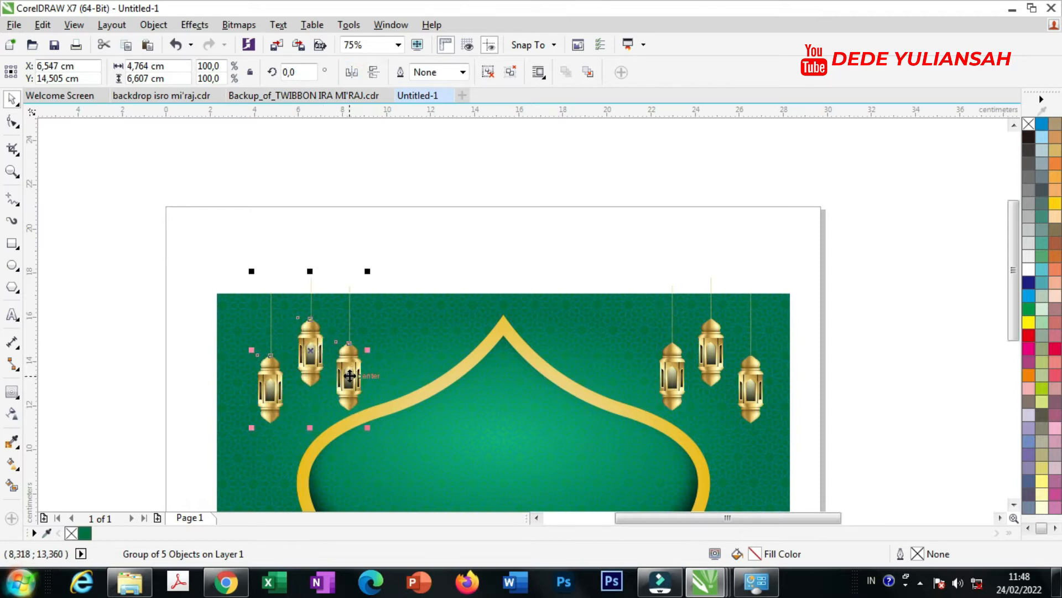
Shift the left lantern group outward horizontally to about X 5.8 cm, closer to the rectangle's left edge
scroll(350, 376, "up", 1)
left_click_drag(352, 374, 319, 373)
scroll(319, 372, "down", 1)
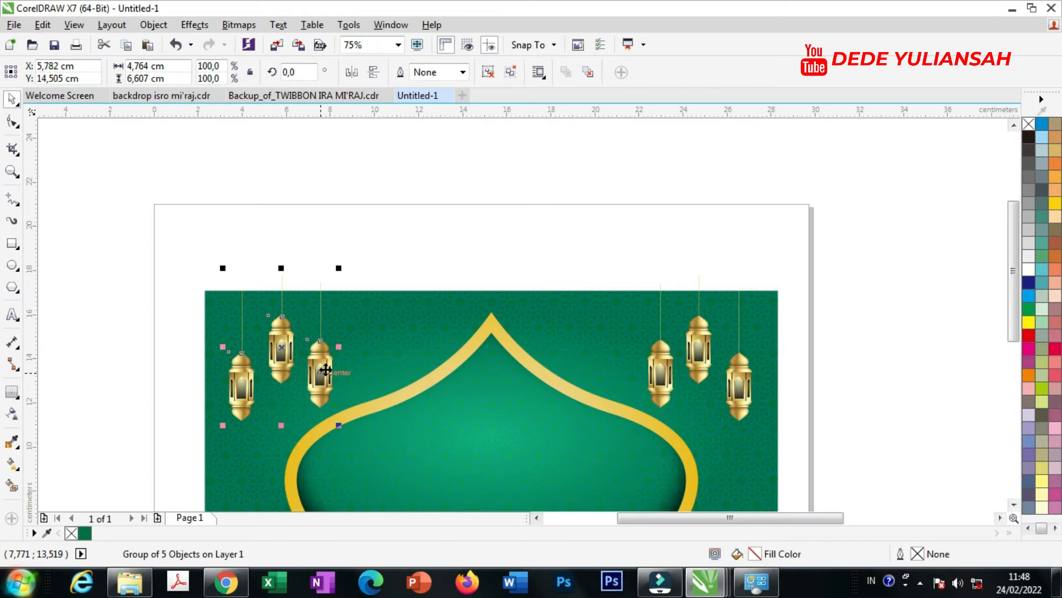
PowerClip the left and right lantern groups inside the green rectangle so their strings are trimmed at its upper edge
right_click(325, 370)
left_click(410, 182)
left_click(410, 304)
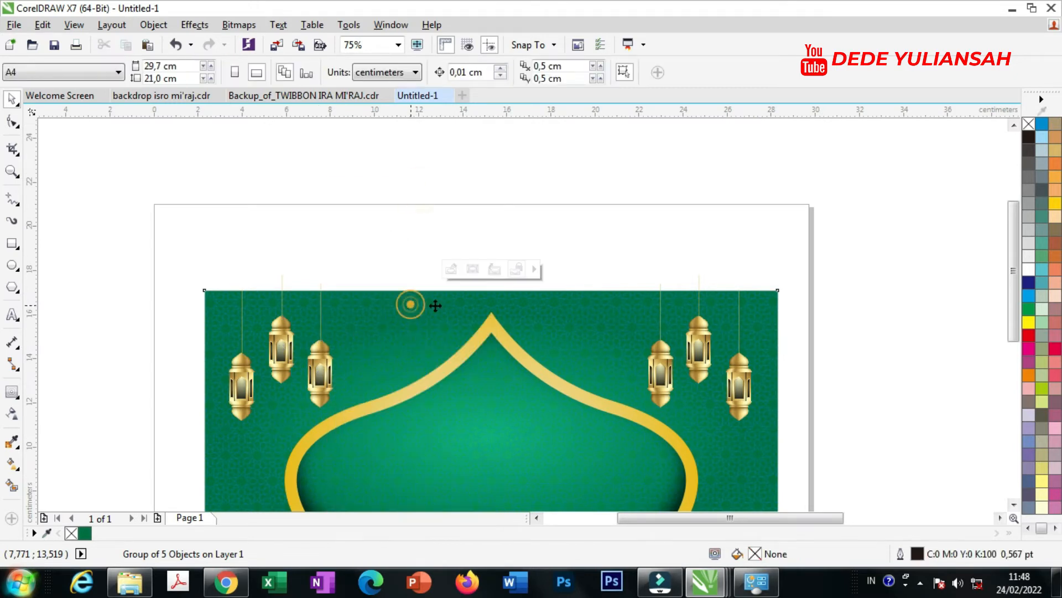
left_click(747, 381)
right_click(747, 382)
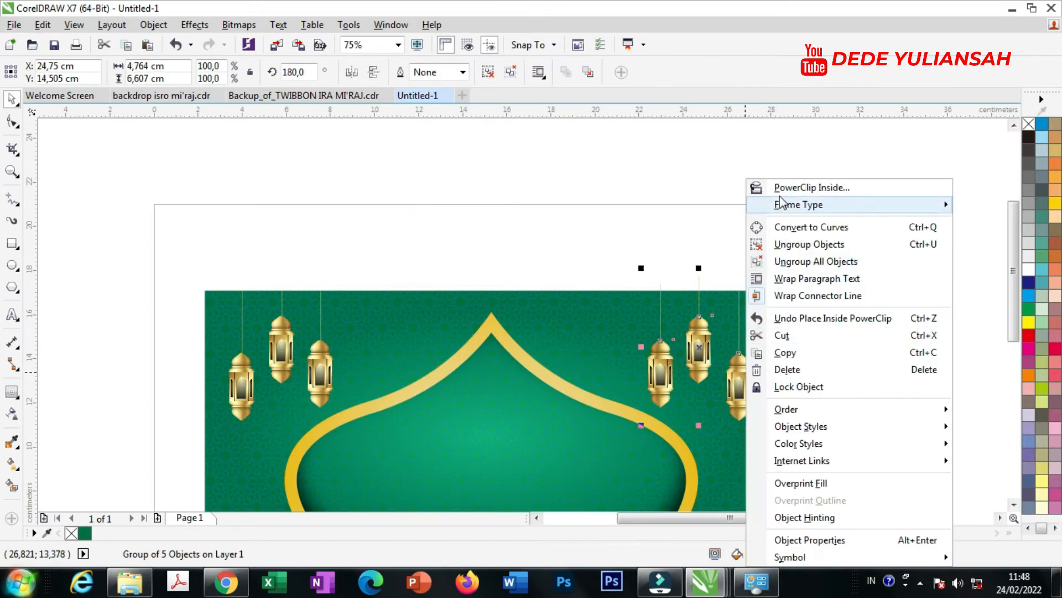
left_click(759, 185)
left_click(598, 314)
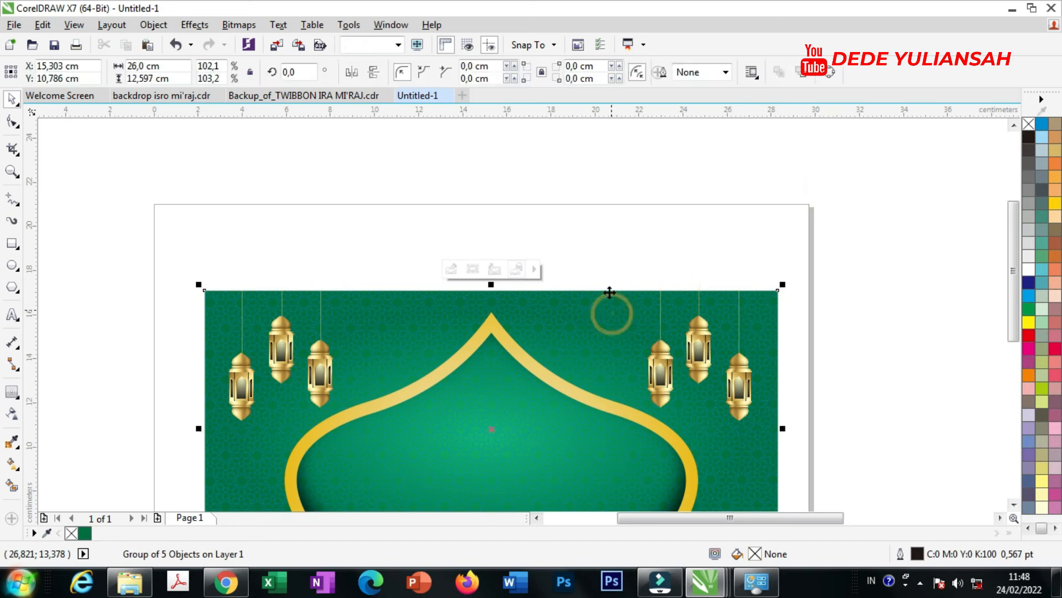
left_click(598, 171)
scroll(546, 255, "down", 2)
scroll(530, 343, "up", 2)
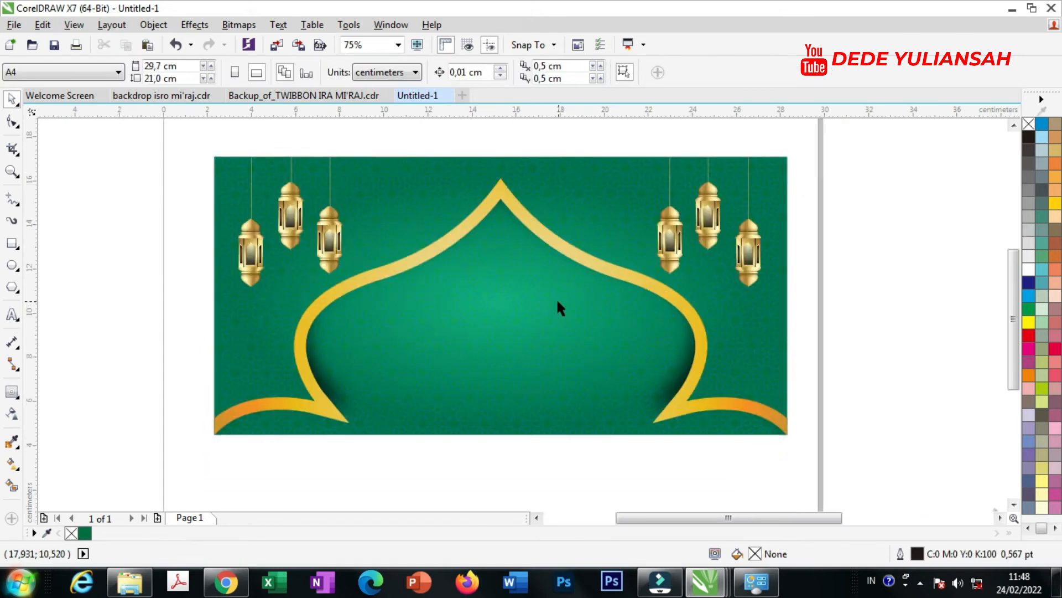
scroll(503, 332, "down", 2)
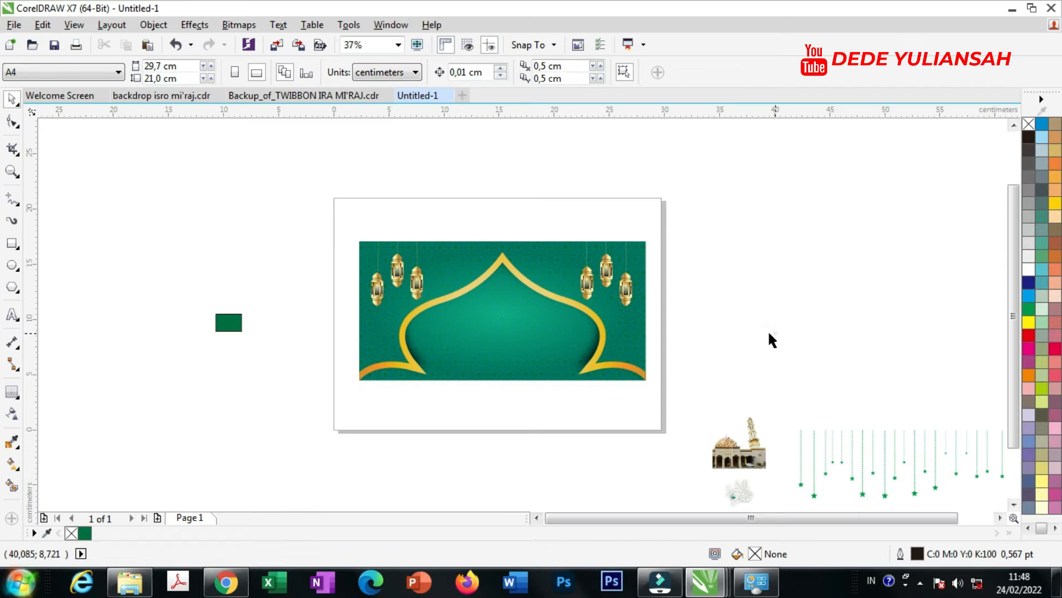
Add the artistic text "PERINGATAN" in the middle of the gold arch
left_click(25, 319)
scroll(492, 320, "up", 2)
left_click(492, 325)
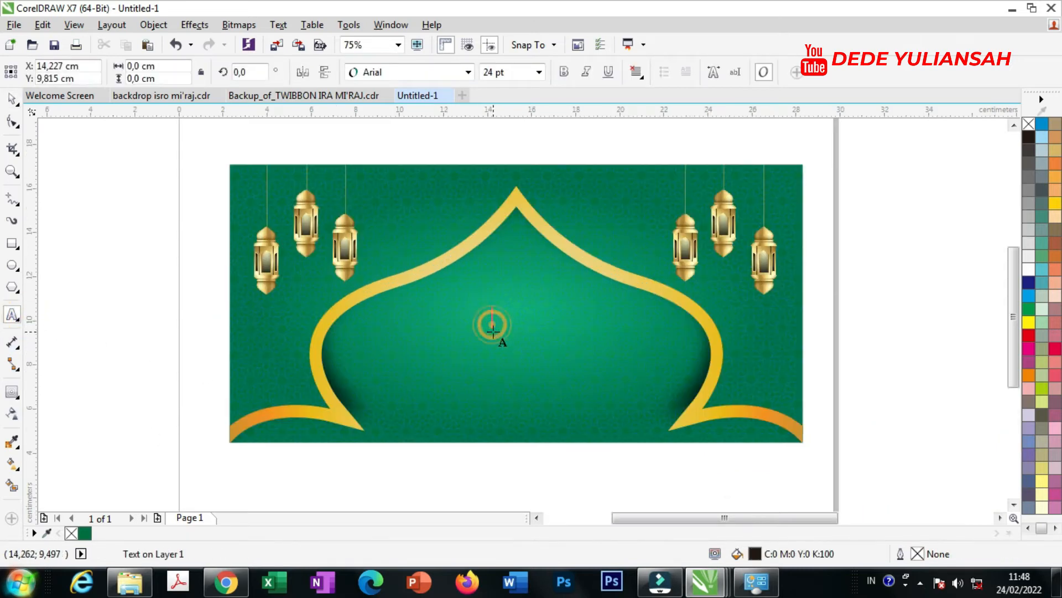
type("per")
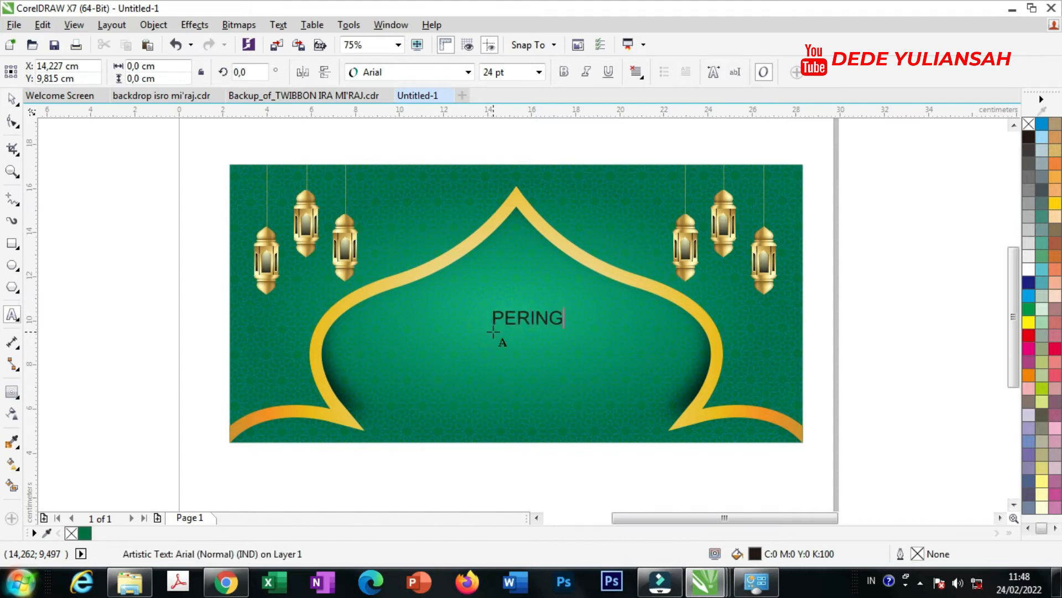
key("Escape")
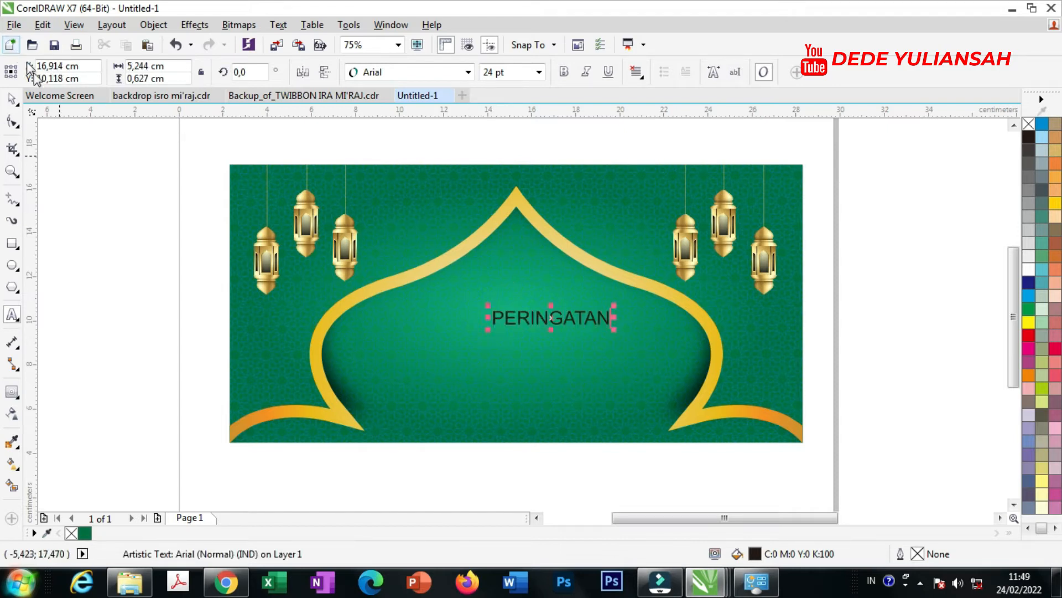
Set the PERINGATAN text in Impact with a white fill and move it up beneath the arch's peak
left_click(398, 72)
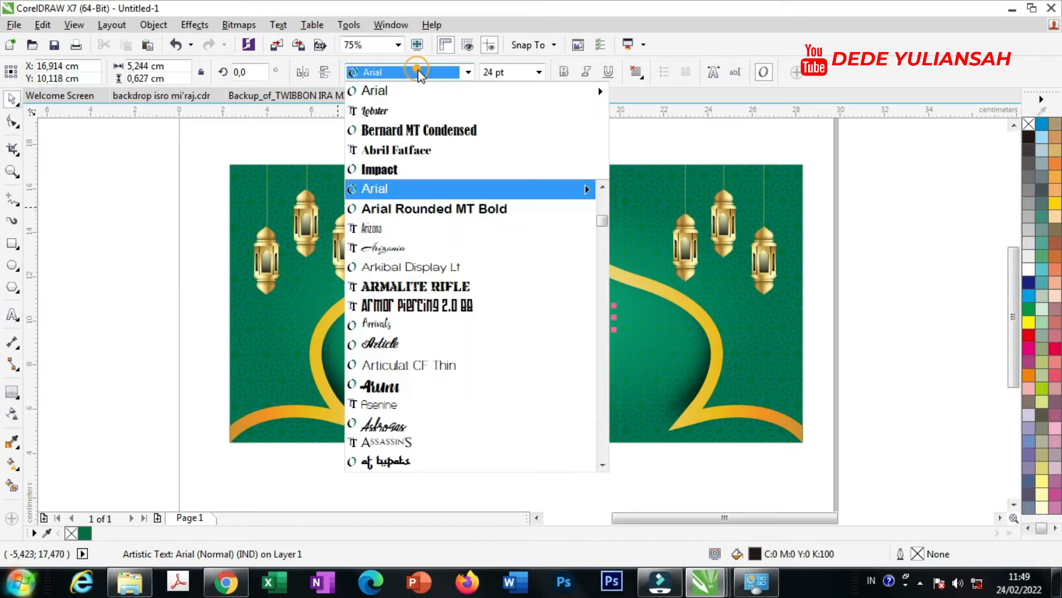
left_click(414, 171)
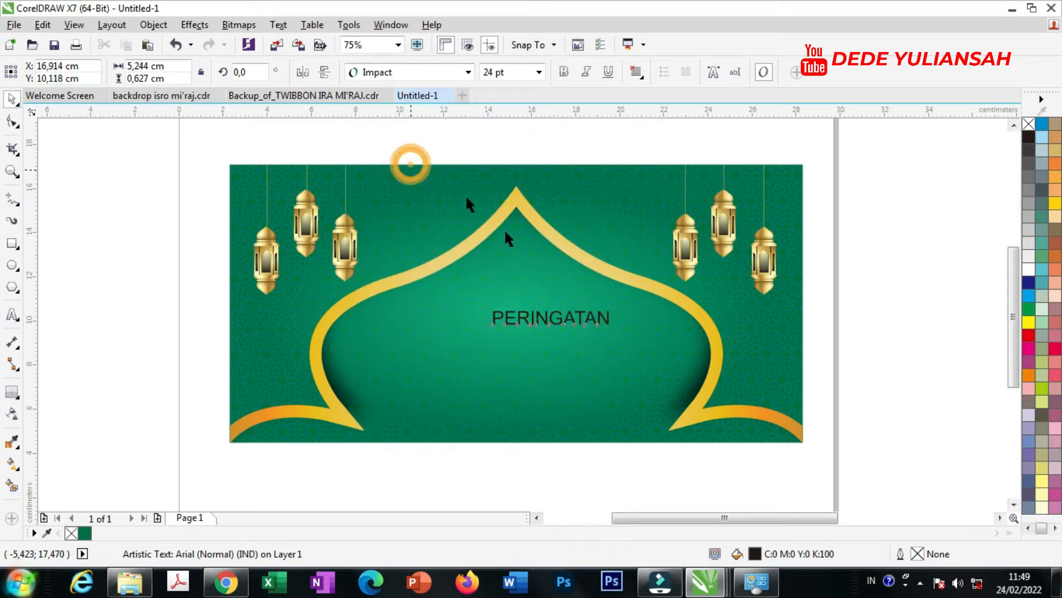
left_click_drag(557, 314, 544, 279)
left_click(1027, 266)
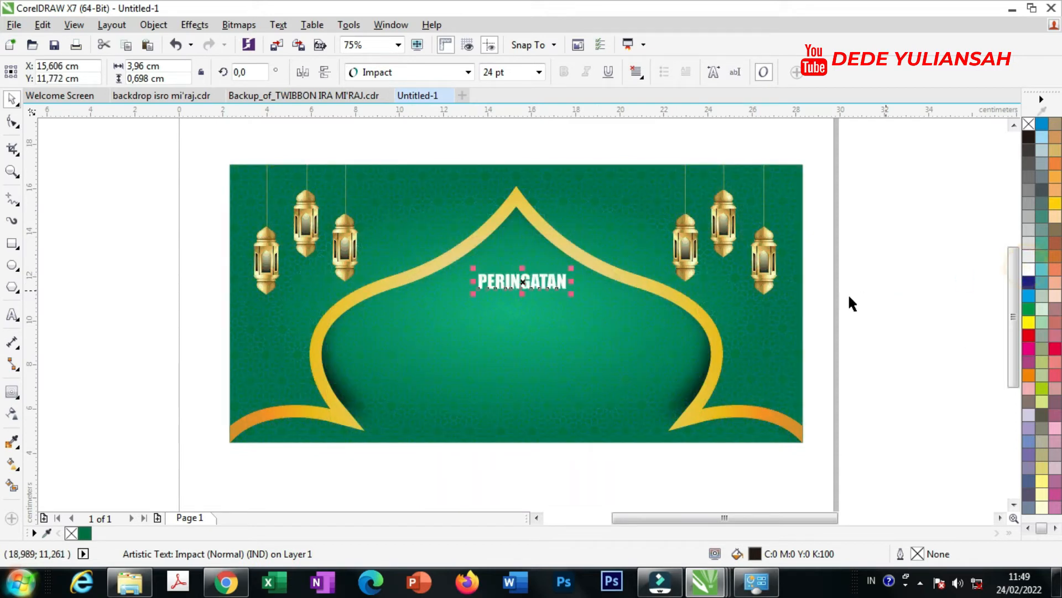
left_click(845, 294)
Duplicate the PERINGATAN text below the original and set the copy's font to Abril Fatface
scroll(526, 278, "up", 2)
left_click_drag(526, 285, 508, 377)
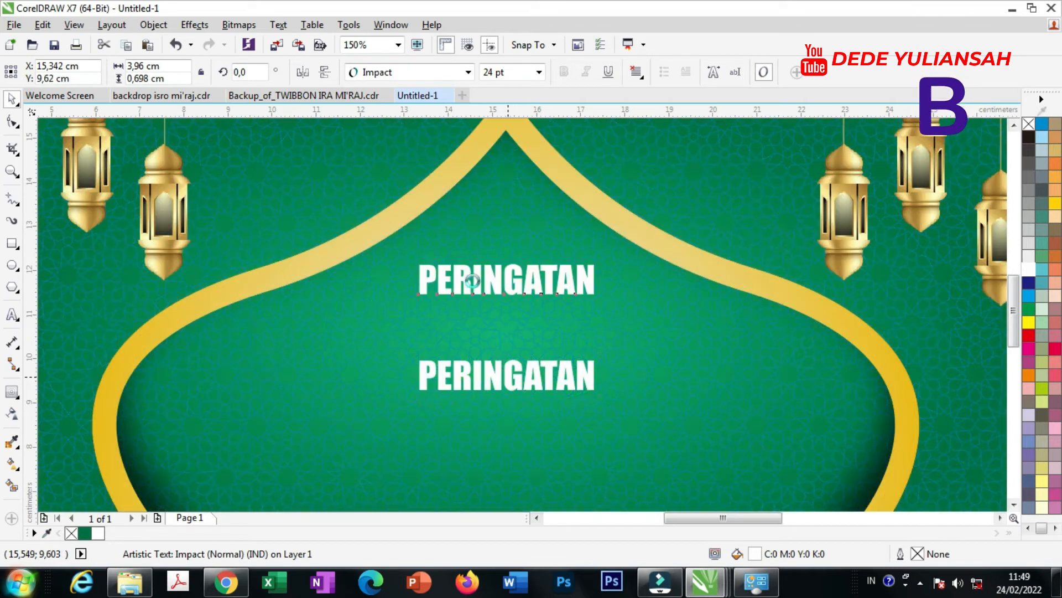
left_click(394, 73)
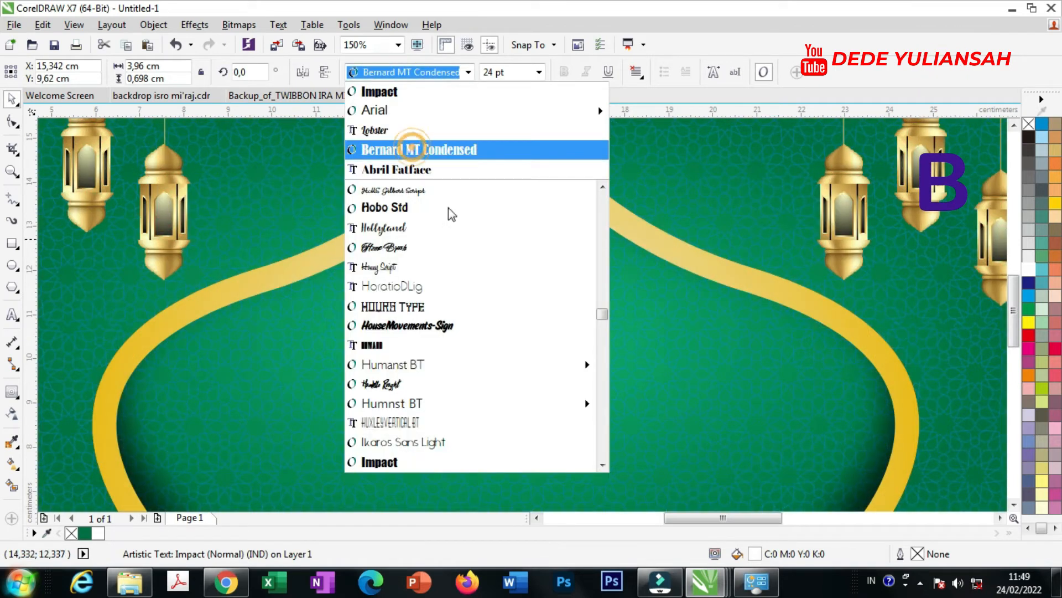
left_click(412, 149)
left_click(407, 72)
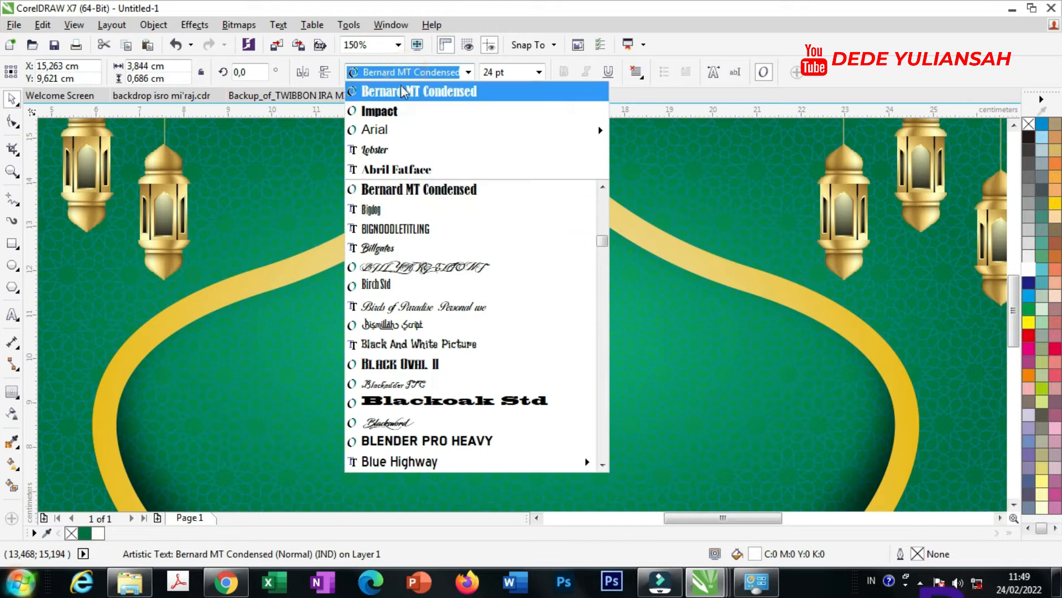
mouse_move(384, 138)
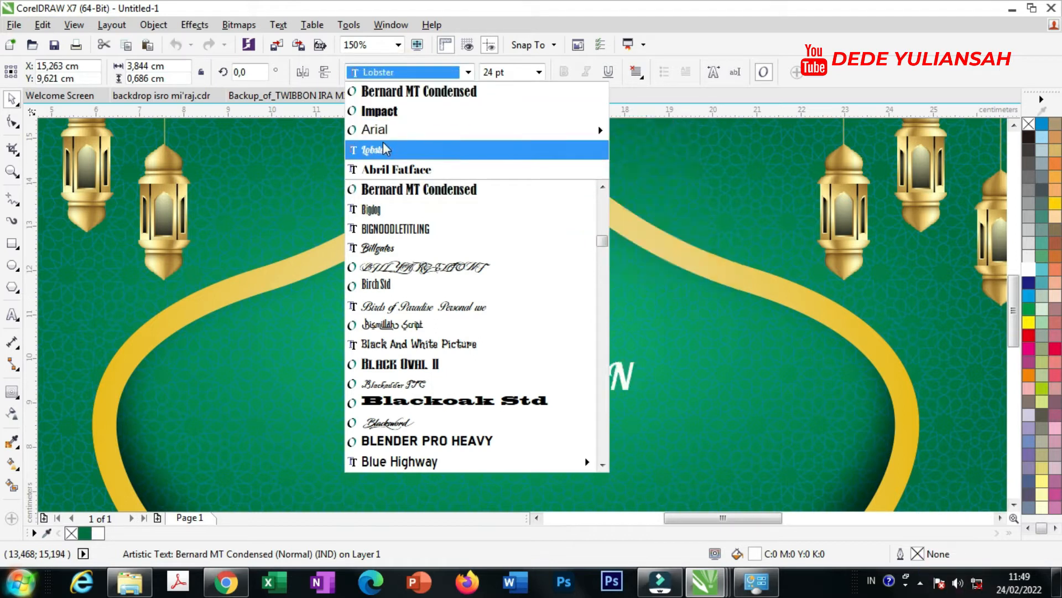
left_click(390, 170)
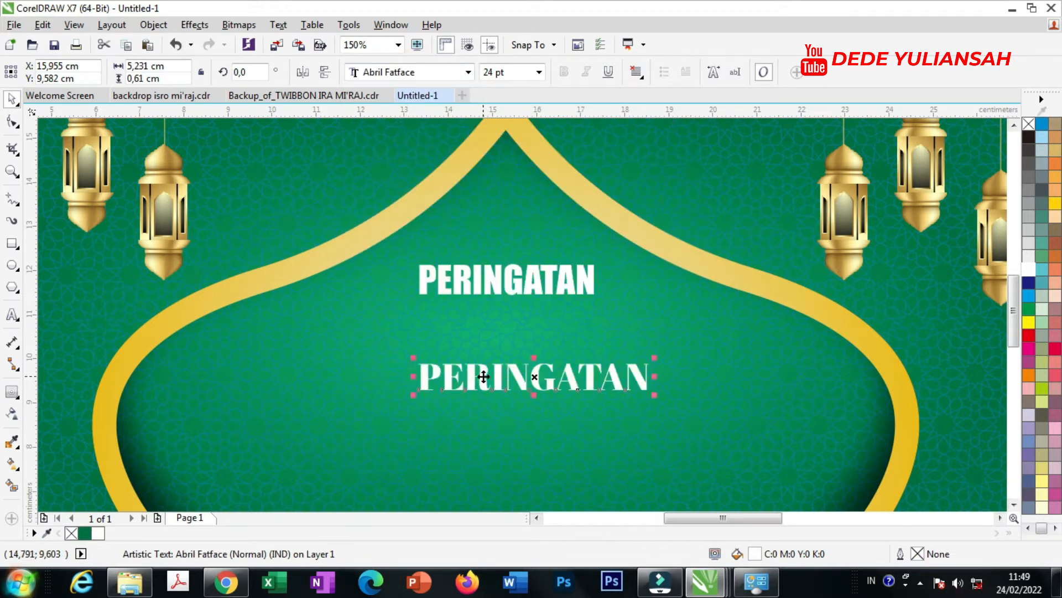
Replace the copied text with two lines reading "ISRA MI’RAJ" and "NABI MUHAMMAD SAW"
key("ctrl+a")
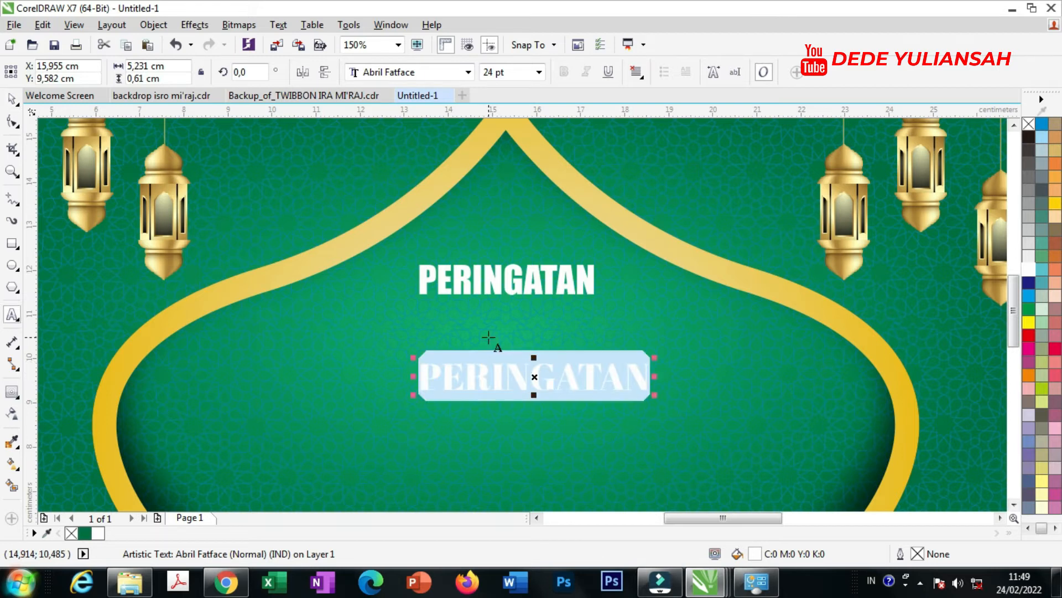
type("ISRA MI’RAJ ")
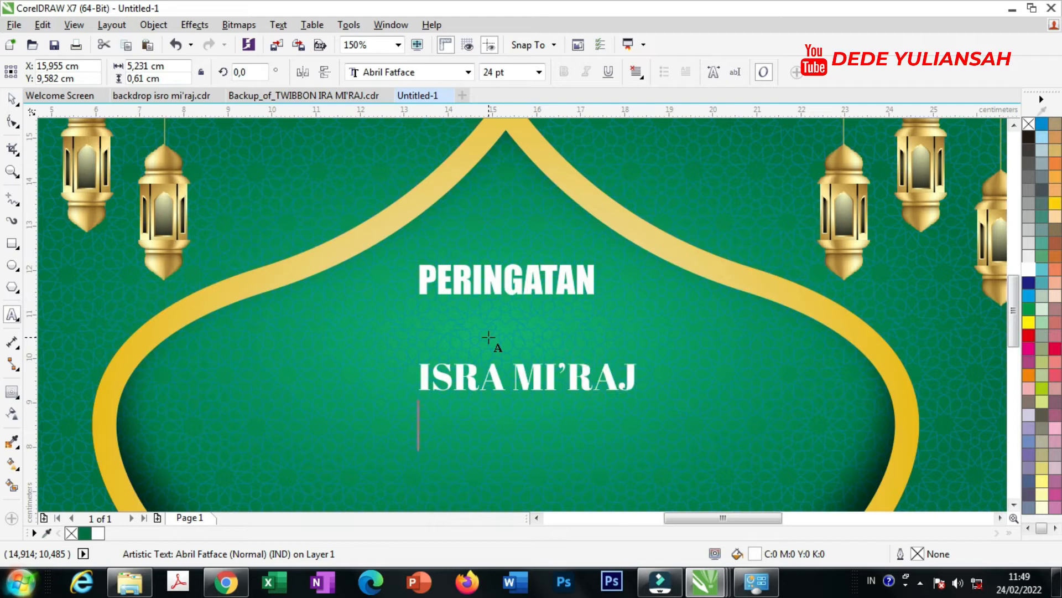
type("NABI MUHA")
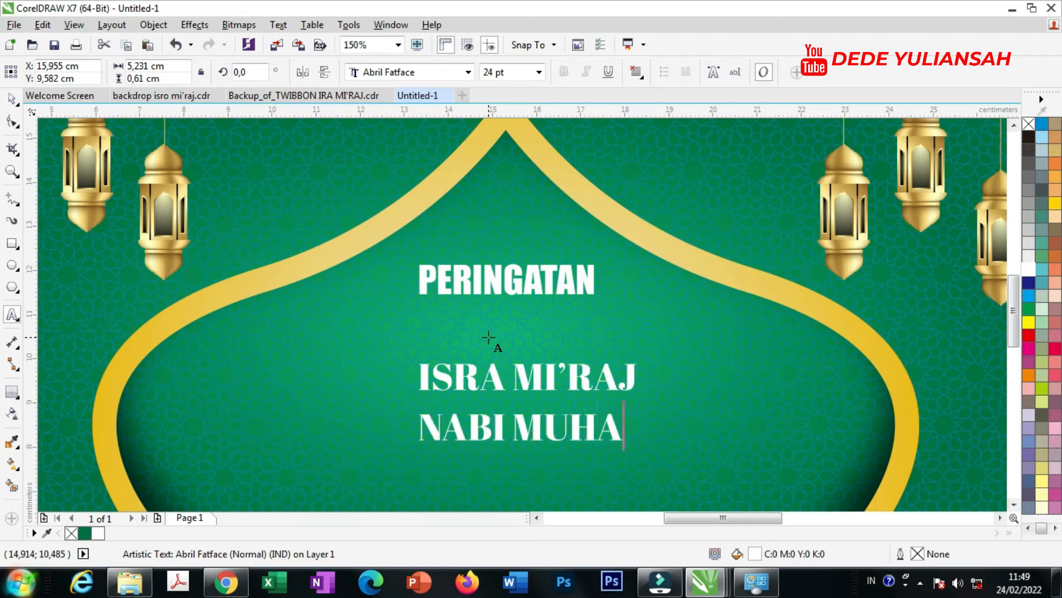
type("MMAD SAW")
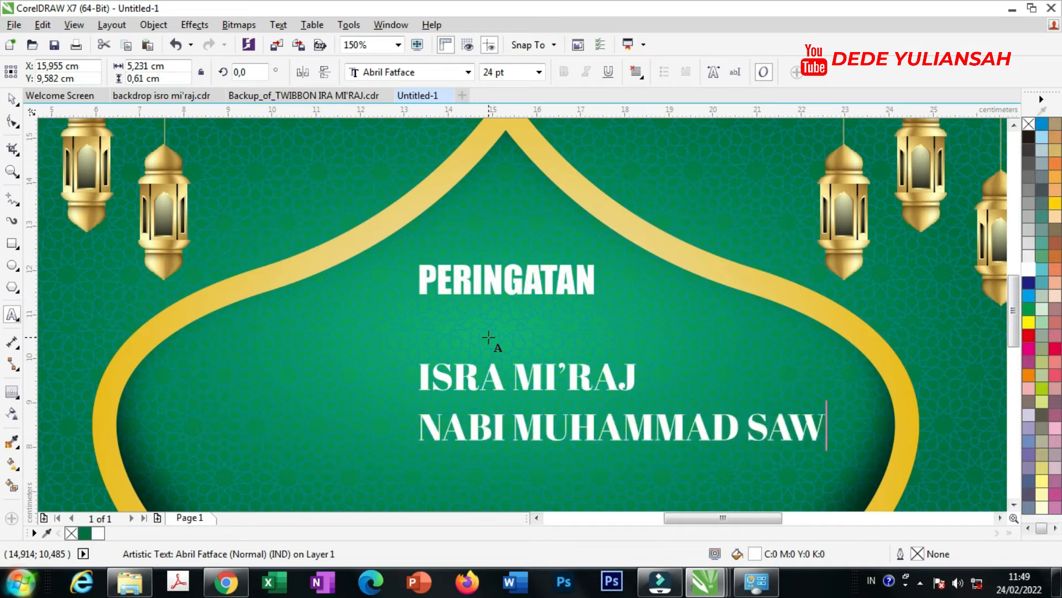
left_click(12, 99)
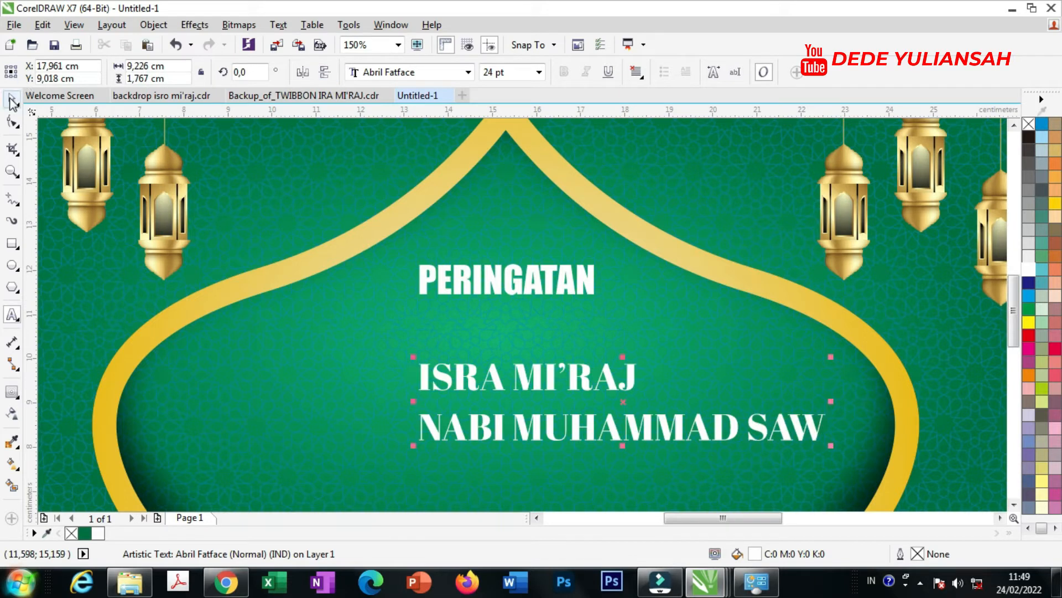
Center-align the two-line title and move it horizontally to the middle of the arch, at about X 15.5 cm
left_click(636, 72)
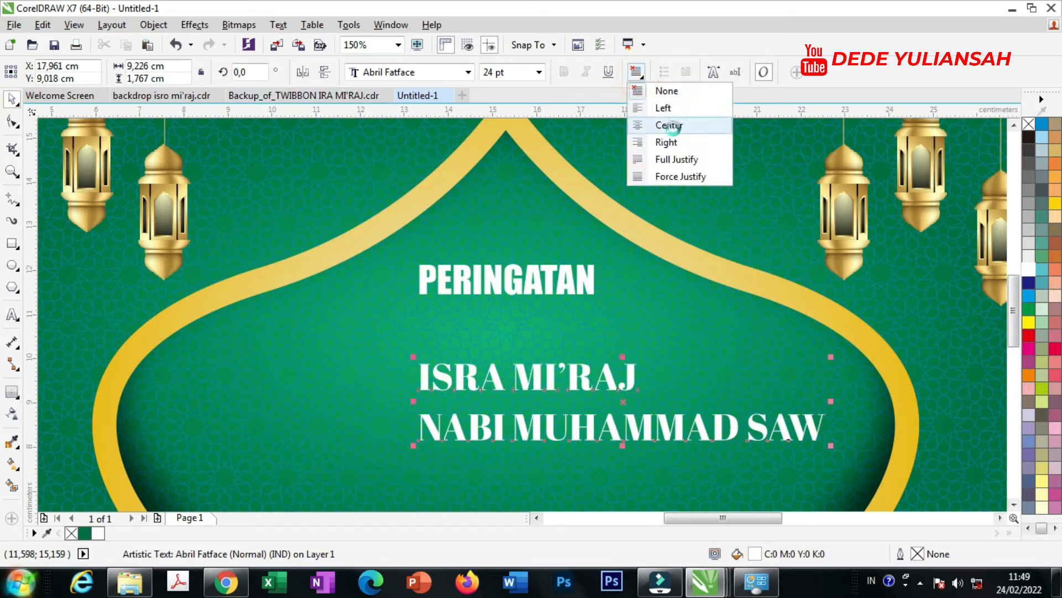
left_click(672, 127)
left_click_drag(590, 376, 482, 371)
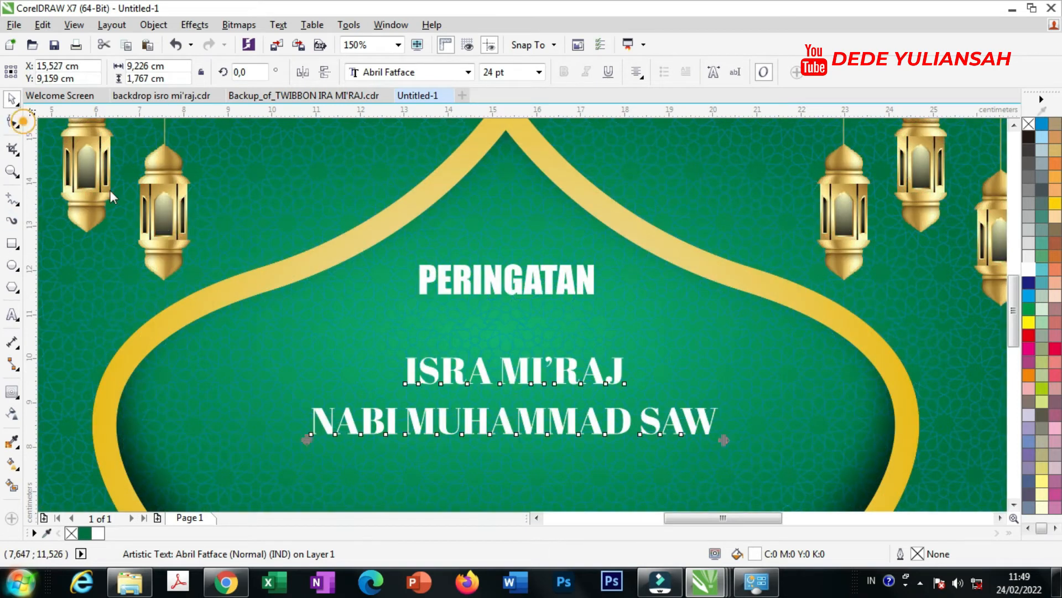
Tighten the line spacing of the two-line title and enlarge it proportionally to about 13.7 cm wide
left_click(12, 120)
left_click_drag(308, 433, 314, 416)
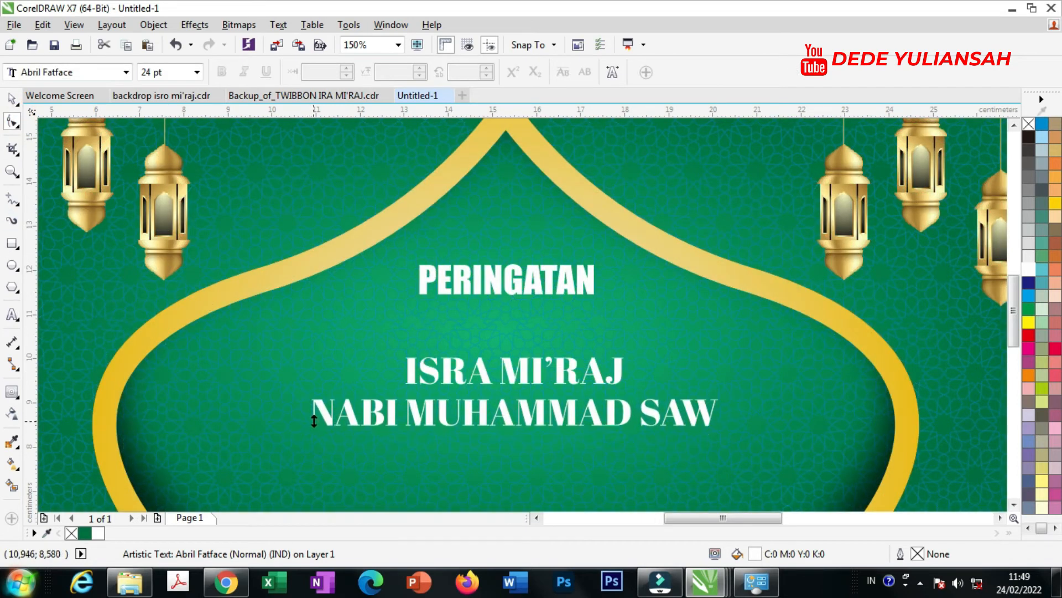
key("space")
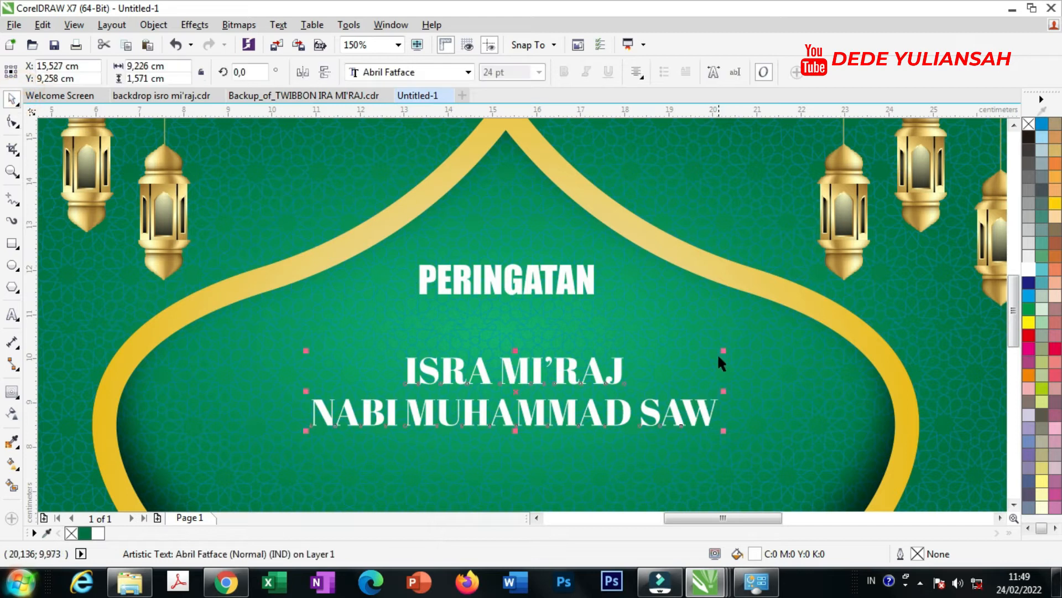
left_click_drag(724, 351, 824, 309)
scroll(476, 354, "down", 3)
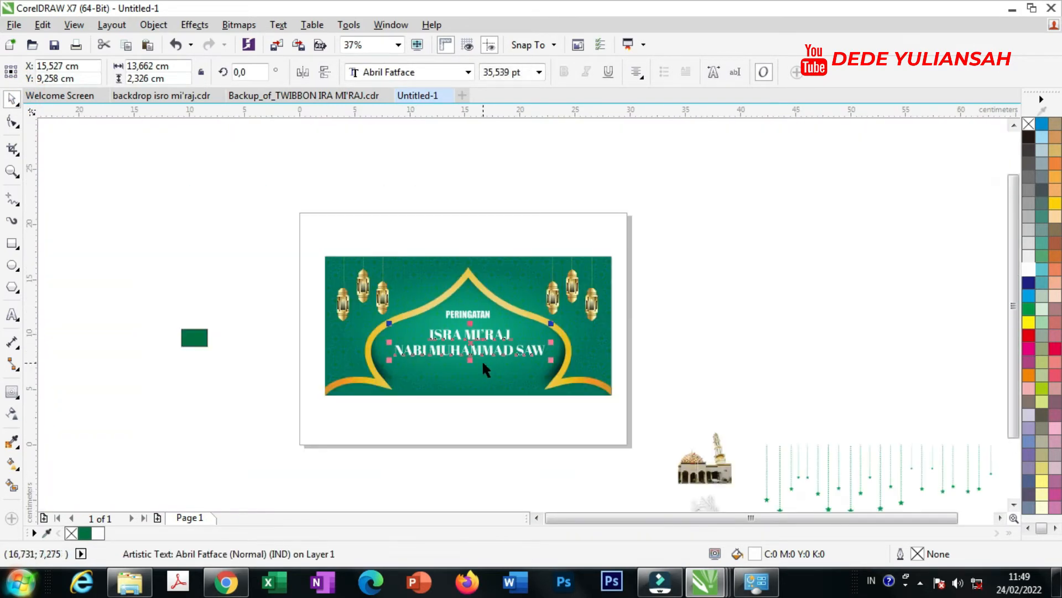
scroll(476, 357, "up", 2)
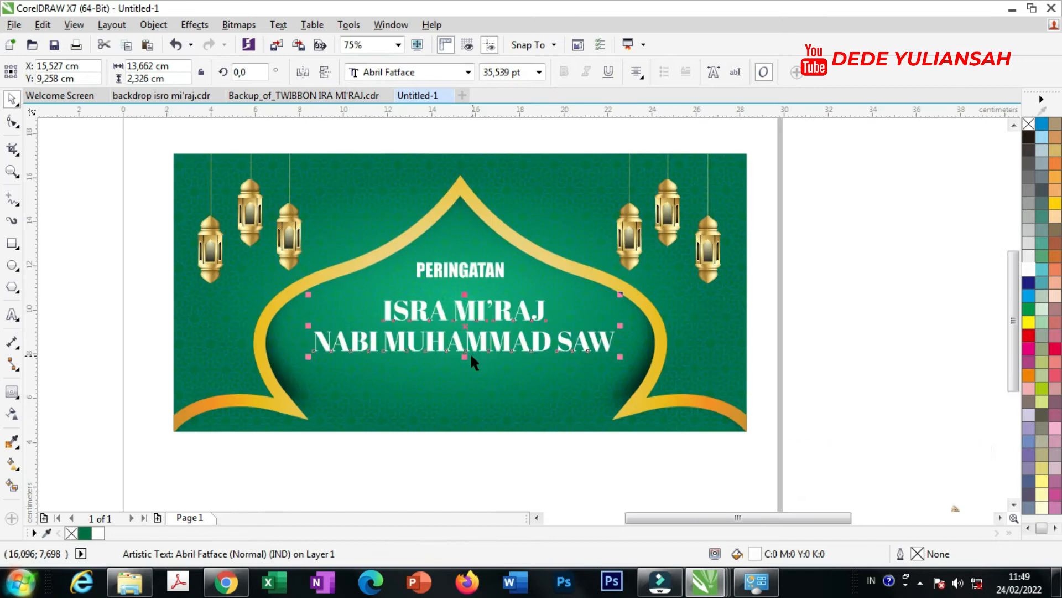
Fill the two-line title with red and add a one-step white outside contour with an offset of about 0.1 cm
left_click(1027, 334)
left_click(11, 391)
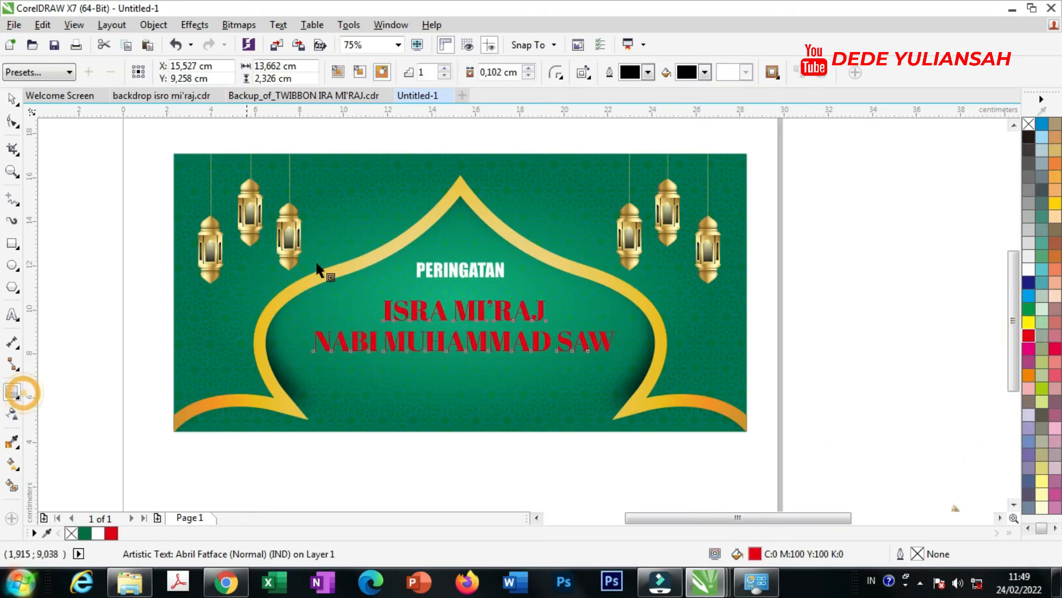
left_click(704, 73)
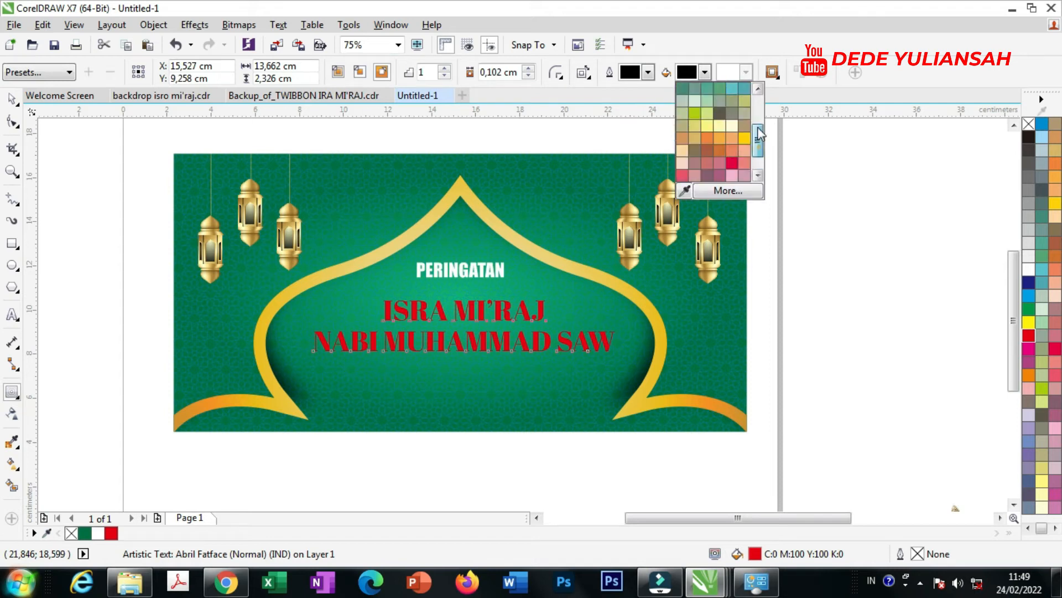
left_click(730, 100)
left_click_drag(326, 341, 309, 325)
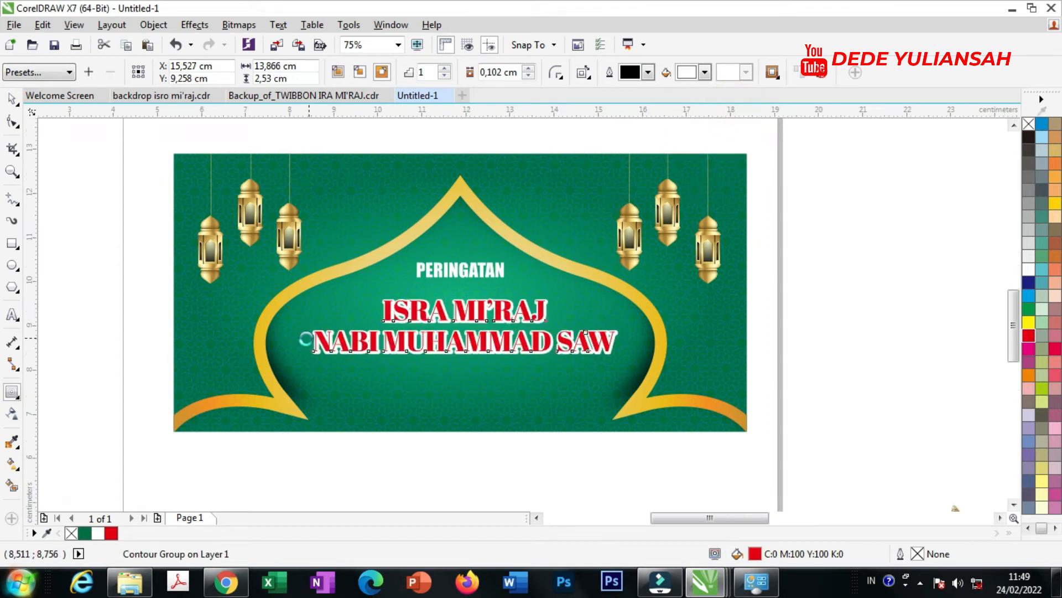
Reduce the offset of the title's white contour to about 0.072 cm
scroll(321, 338, "up", 2)
scroll(327, 340, "up", 2)
scroll(332, 290, "up", 5)
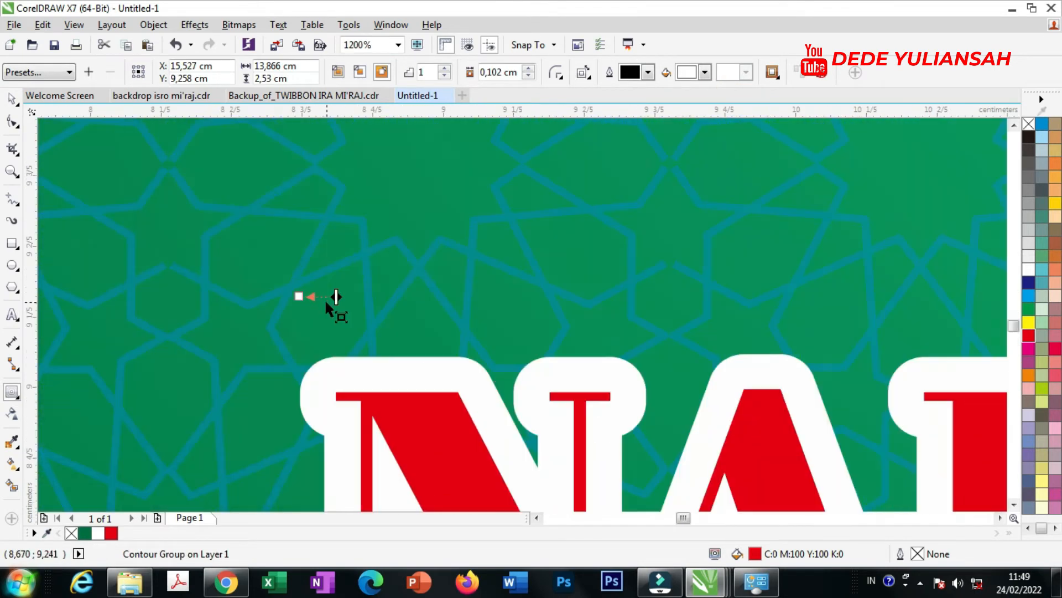
left_click_drag(304, 295, 319, 303)
scroll(320, 302, "down", 4)
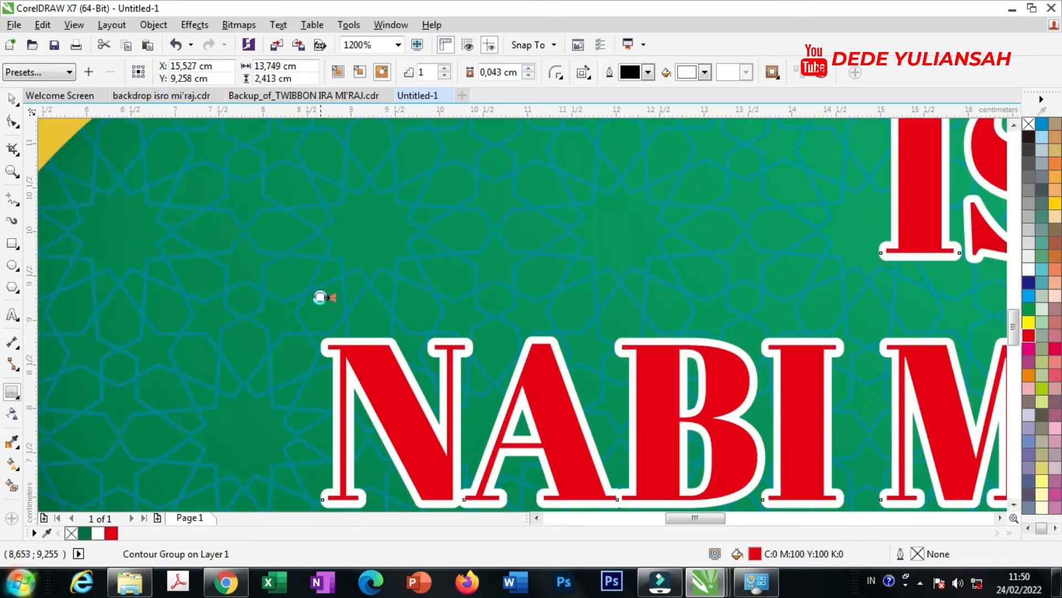
scroll(321, 299, "up", 5)
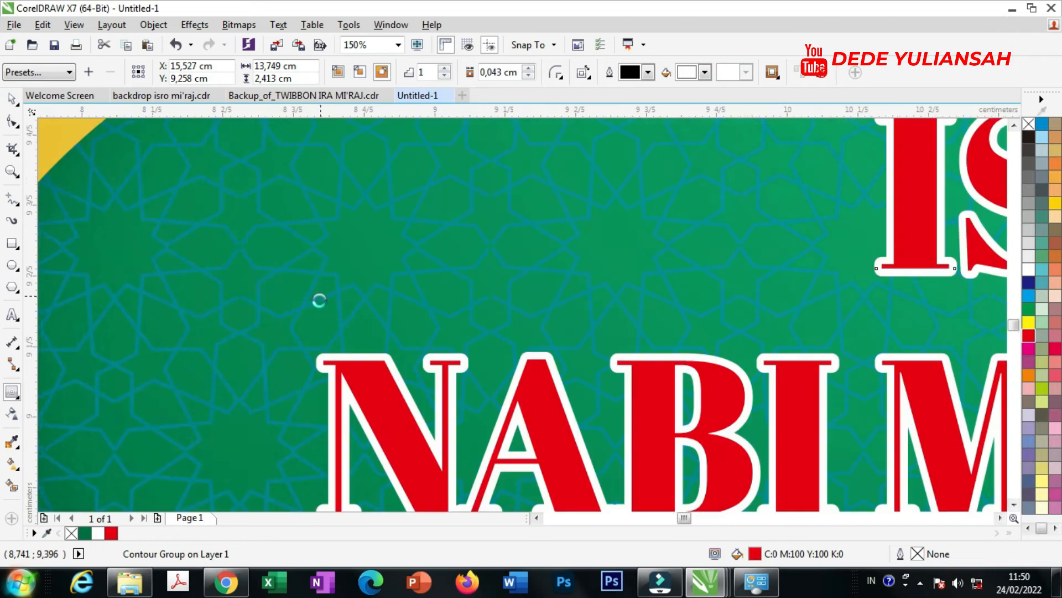
scroll(306, 322, "down", 3)
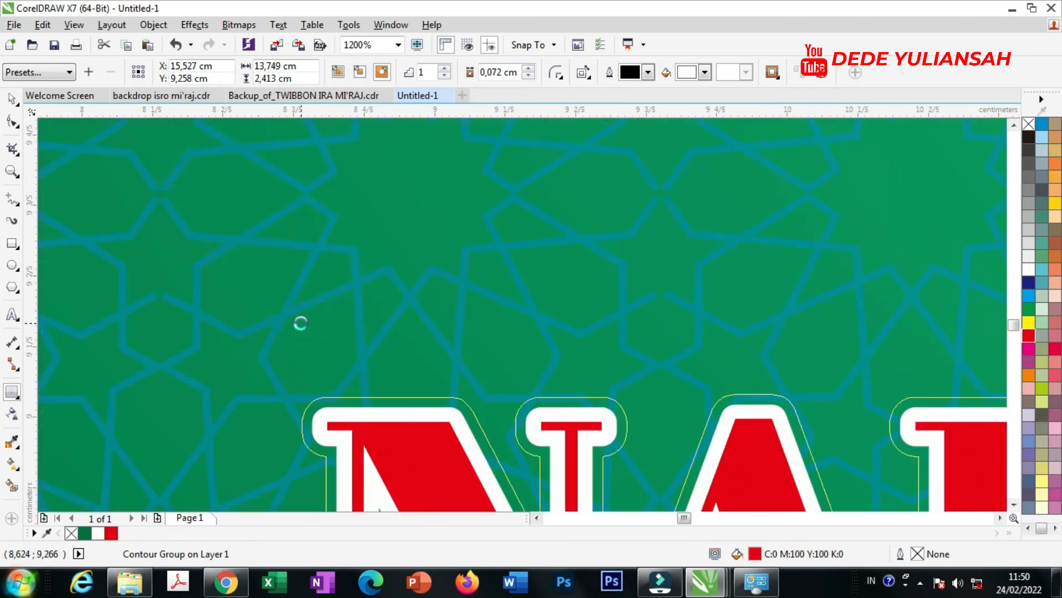
scroll(346, 268, "down", 4)
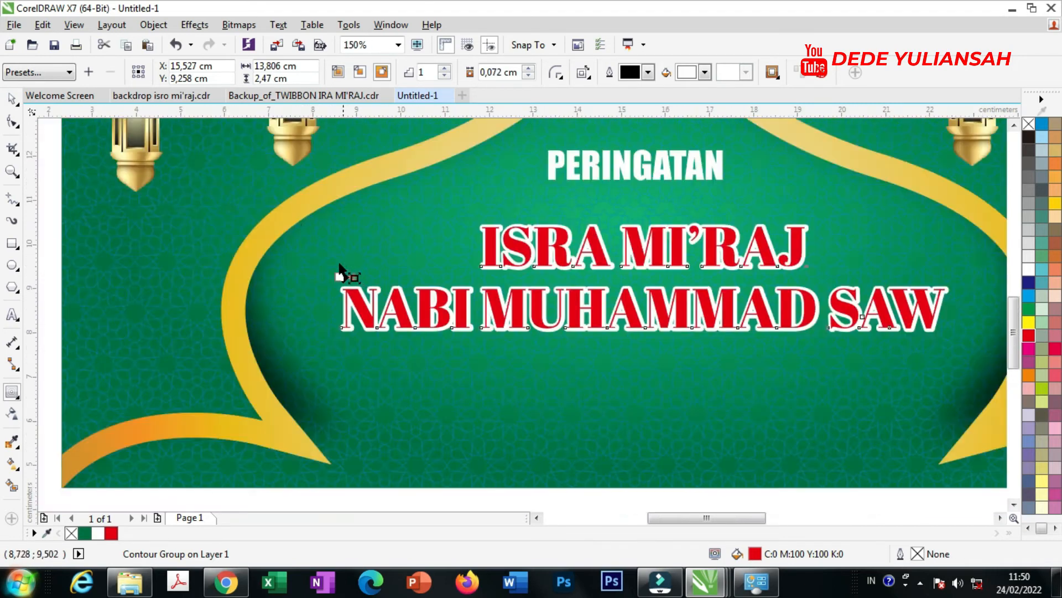
Duplicate the word PERINGATAN below the two-line title and set the copy's font to Lobster
left_click(11, 100)
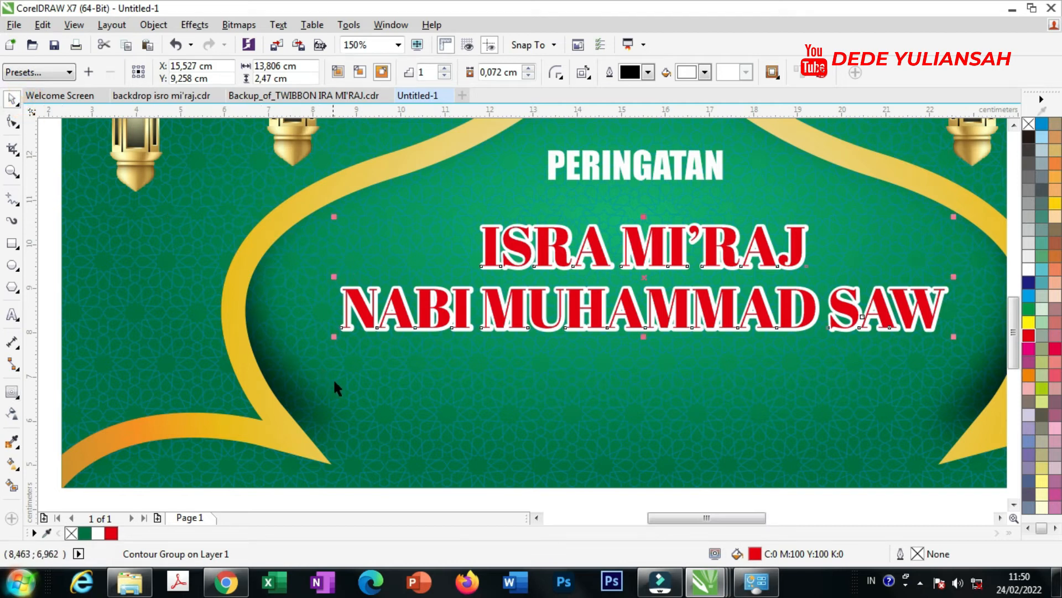
scroll(484, 276, "down", 2)
left_click_drag(520, 219, 516, 327)
left_click(468, 72)
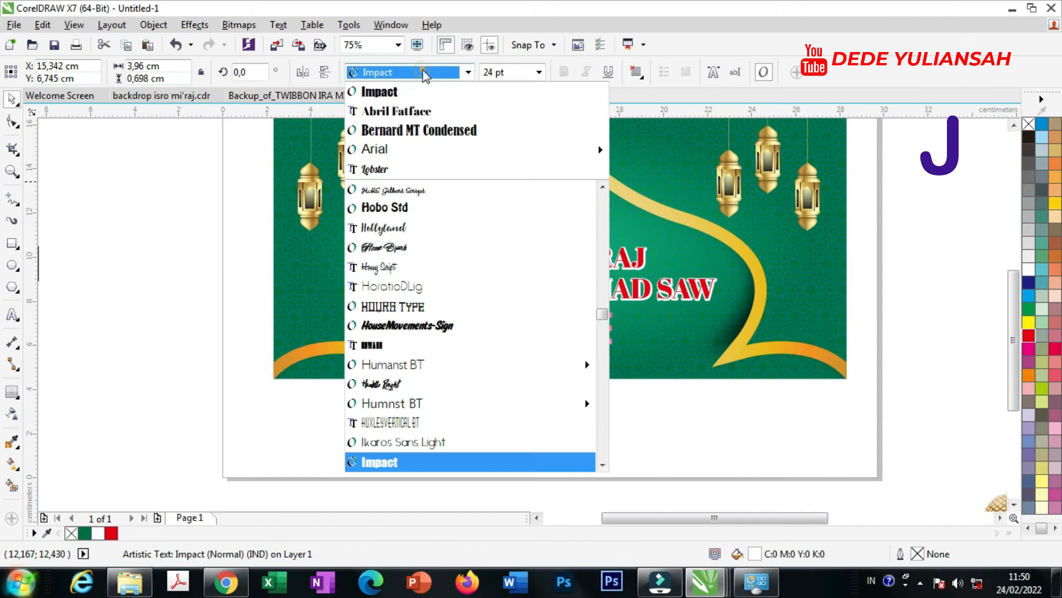
left_click(385, 176)
Move the Lobster copy under the title's left part and shrink it proportionally to about 3 cm wide
left_click_drag(534, 332, 456, 327)
scroll(457, 328, "up", 2)
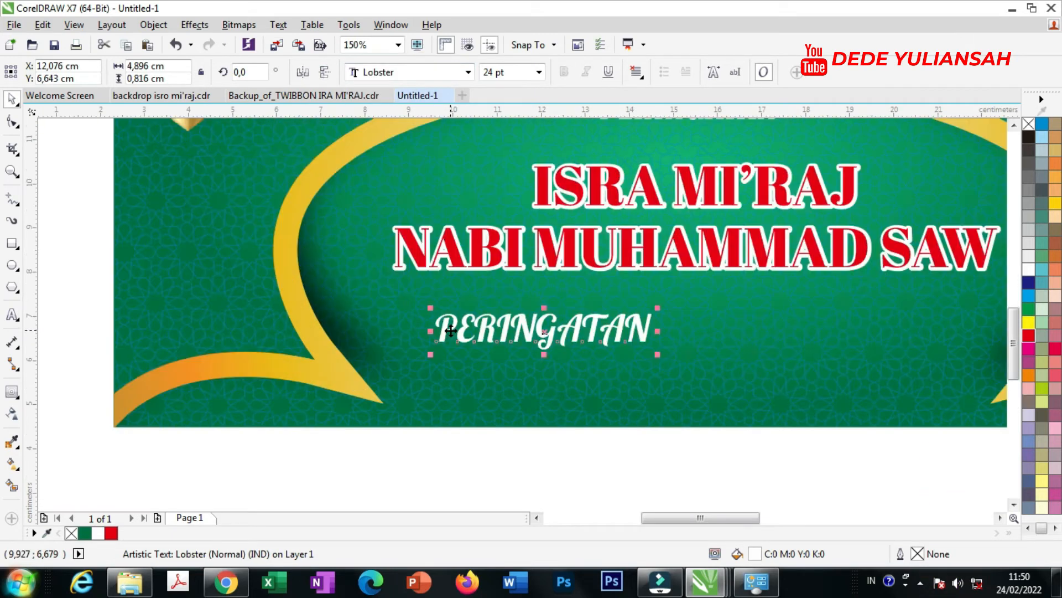
left_click_drag(635, 354, 550, 340)
Replace the Lobster copy's text with: Jadikan Memontum Untuk Mencapai Insan Yang Religius, ending with a closing quotation mark
double_click(462, 323)
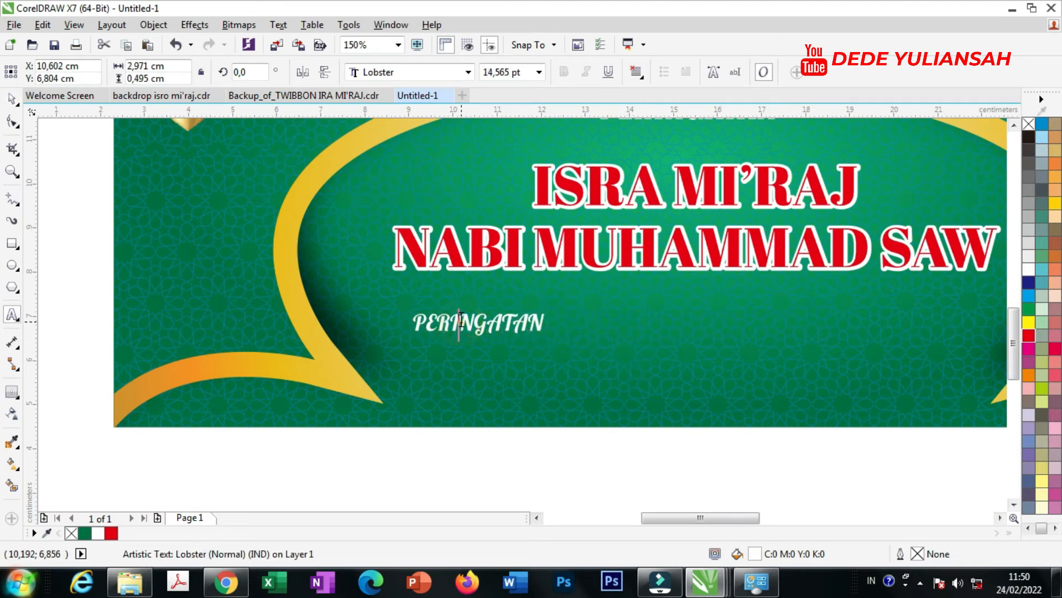
key("ctrl+a")
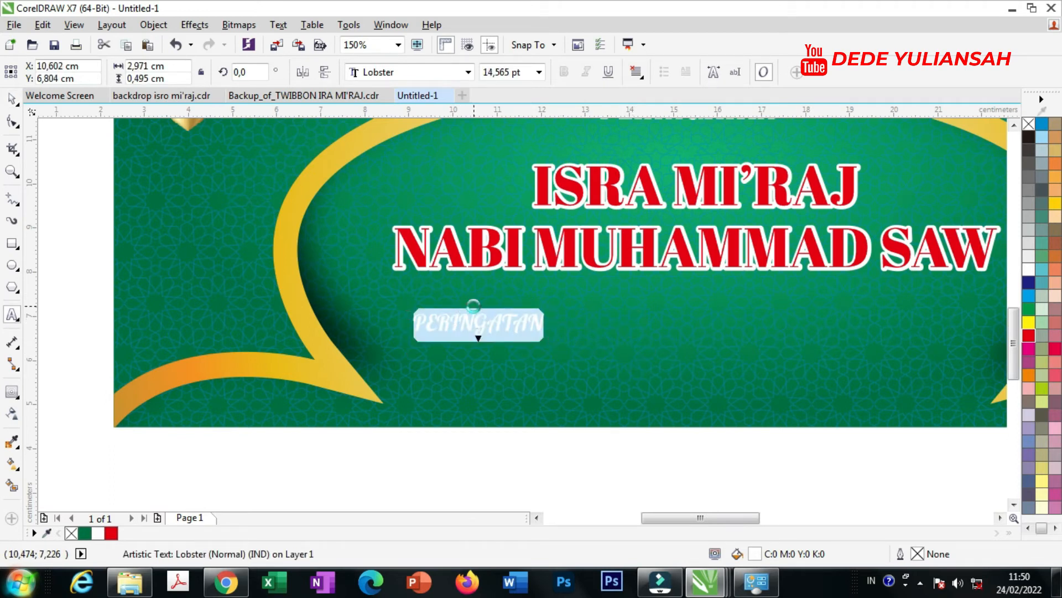
type("Jadikan")
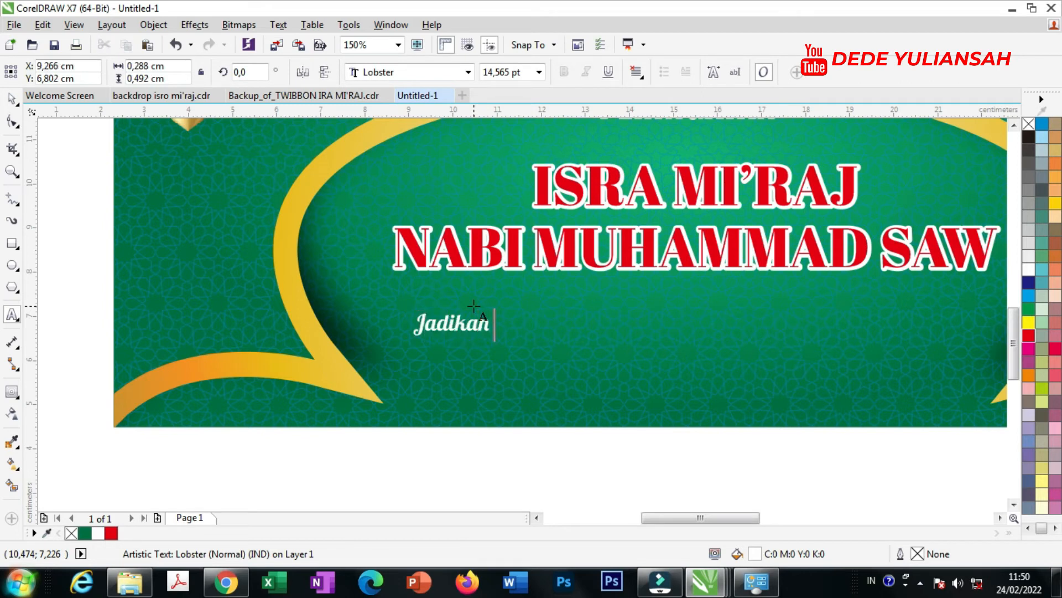
type(" Memontum Untuk Mencapai Insan Yang Religius”")
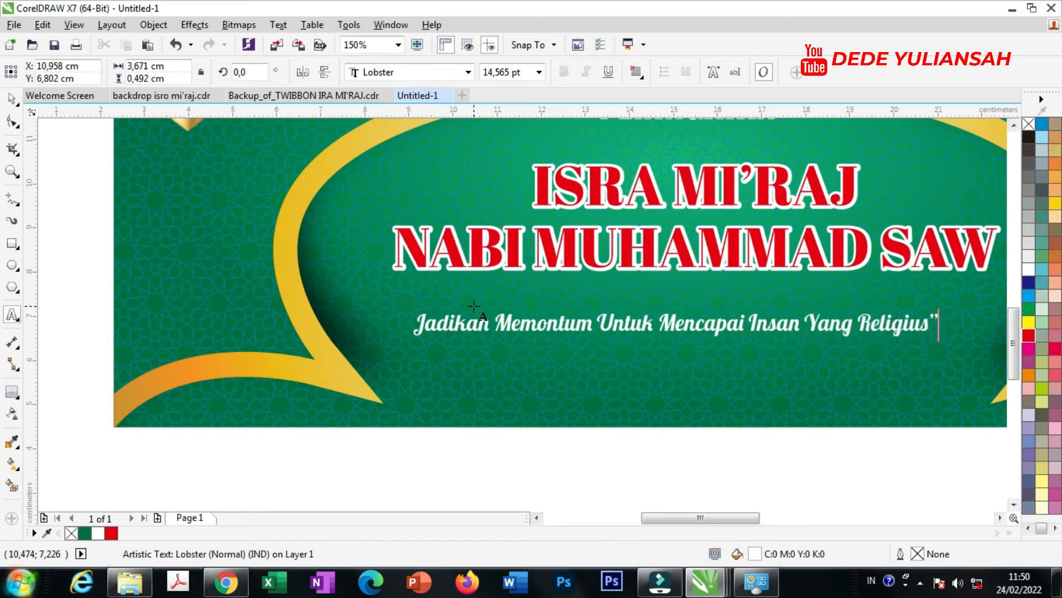
key("Escape")
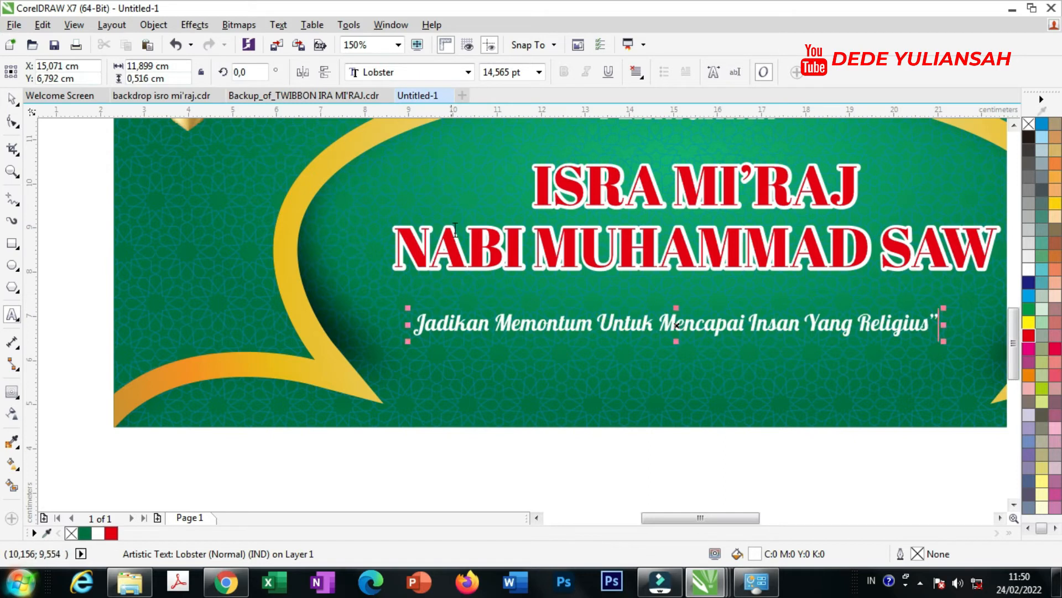
Add an opening quotation mark directly before Jadikan at the start of the slogan
left_click(411, 323)
key("BackSpace")
left_click(422, 322)
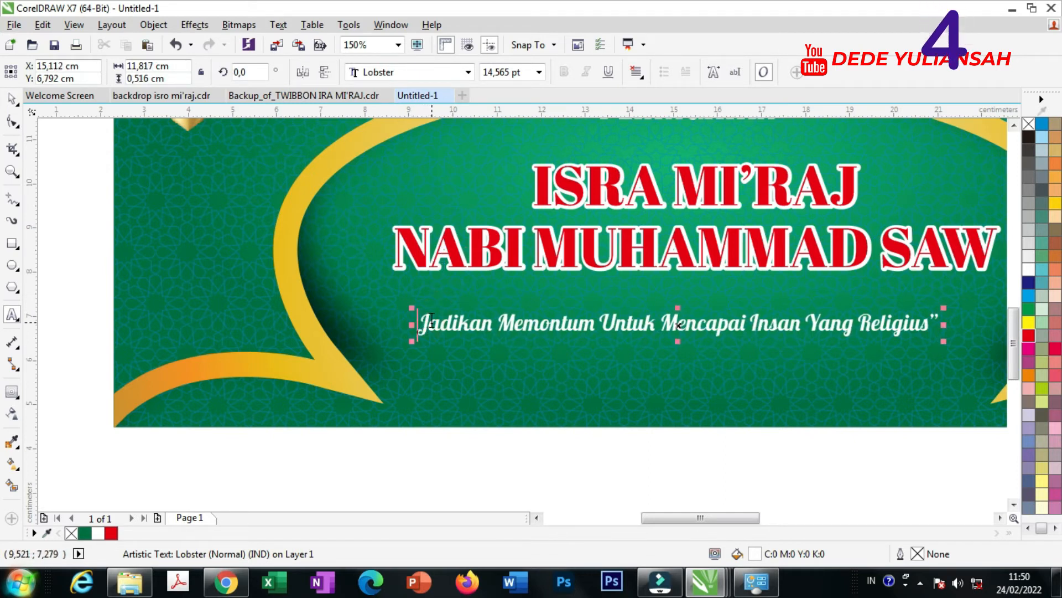
left_click(426, 321)
type("\"")
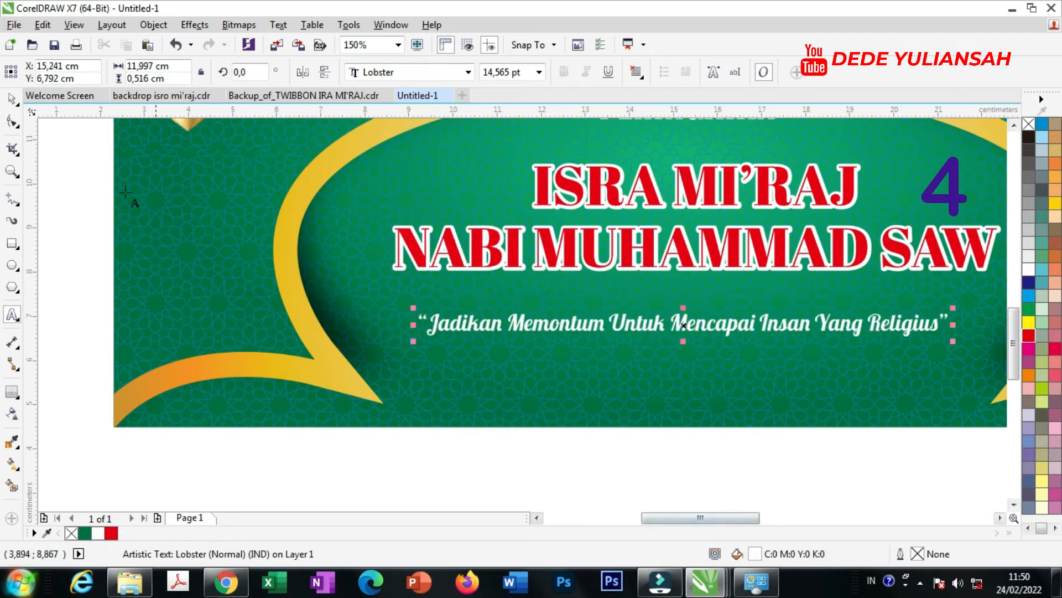
left_click(16, 100)
Enlarge the quoted slogan proportionally from its centre to about 14.5 cm wide
scroll(390, 283, "down", 1)
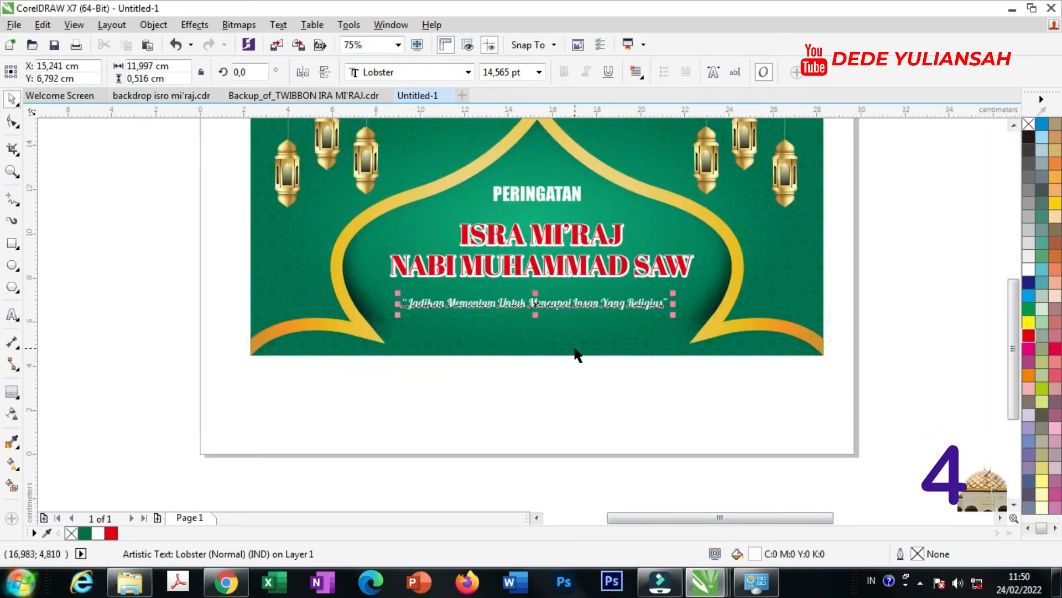
scroll(670, 311, "up", 1)
left_click_drag(671, 311, 722, 362)
scroll(668, 320, "down", 1)
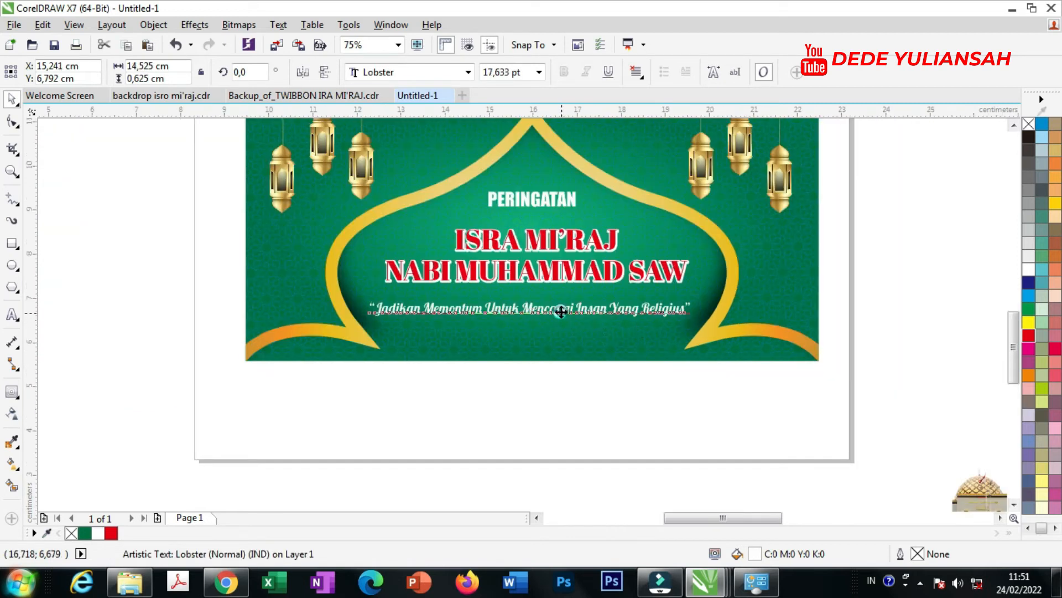
Move the slogan slightly up towards the title and stretch it vertically to about 0.77 cm high
scroll(562, 311, "up", 1)
left_click_drag(561, 315, 492, 328)
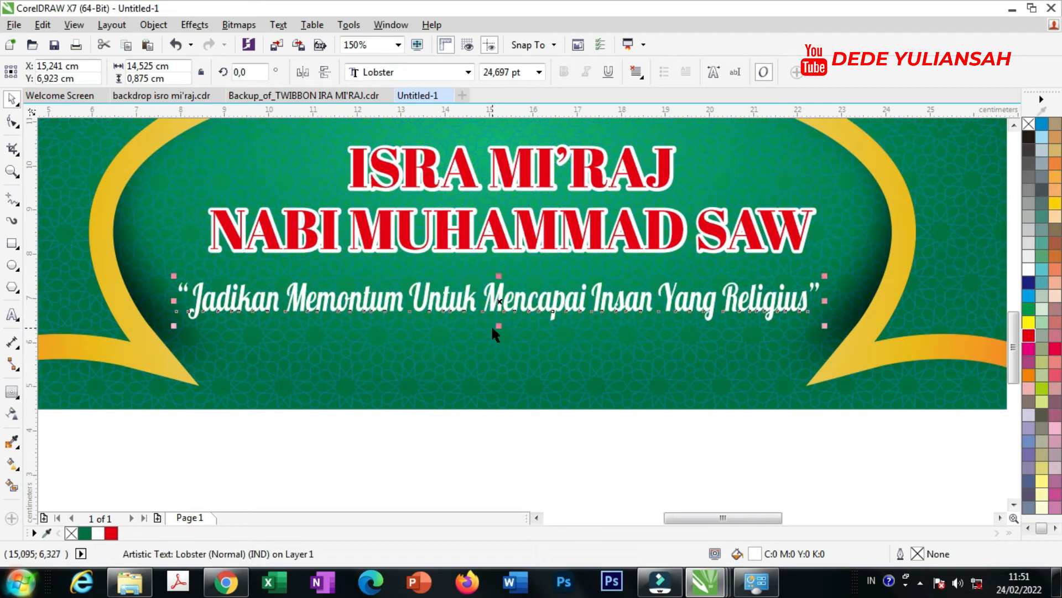
key("ctrl+z")
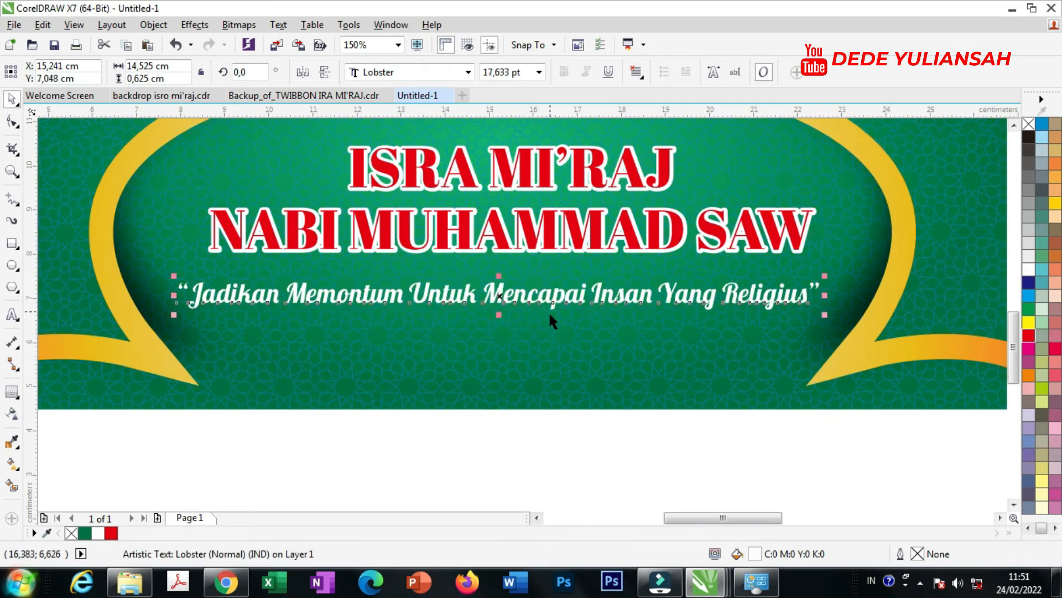
left_click_drag(495, 311, 498, 321)
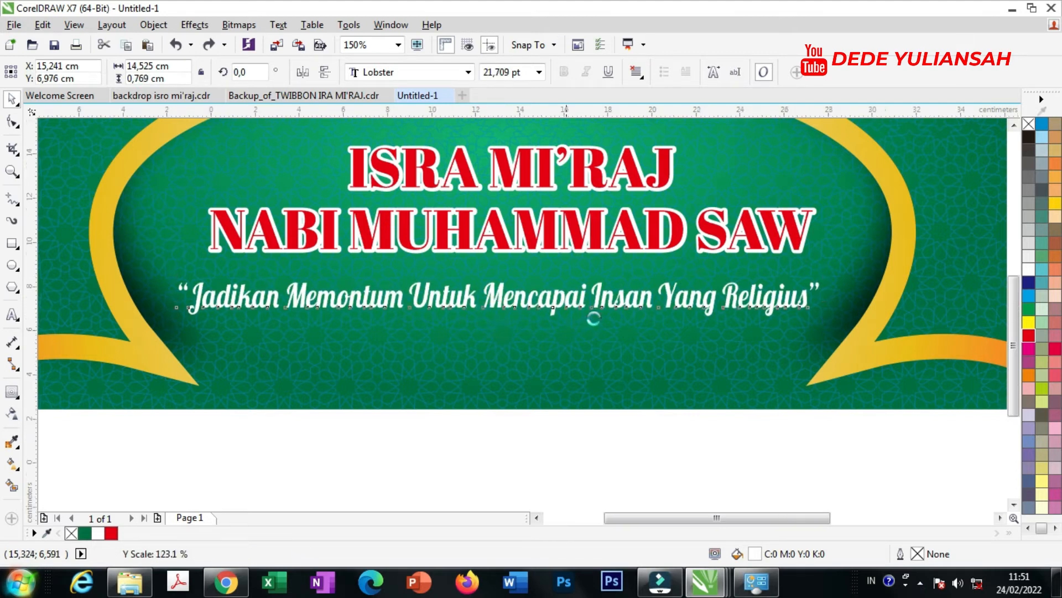
scroll(581, 386, "down", 1)
left_click(581, 386)
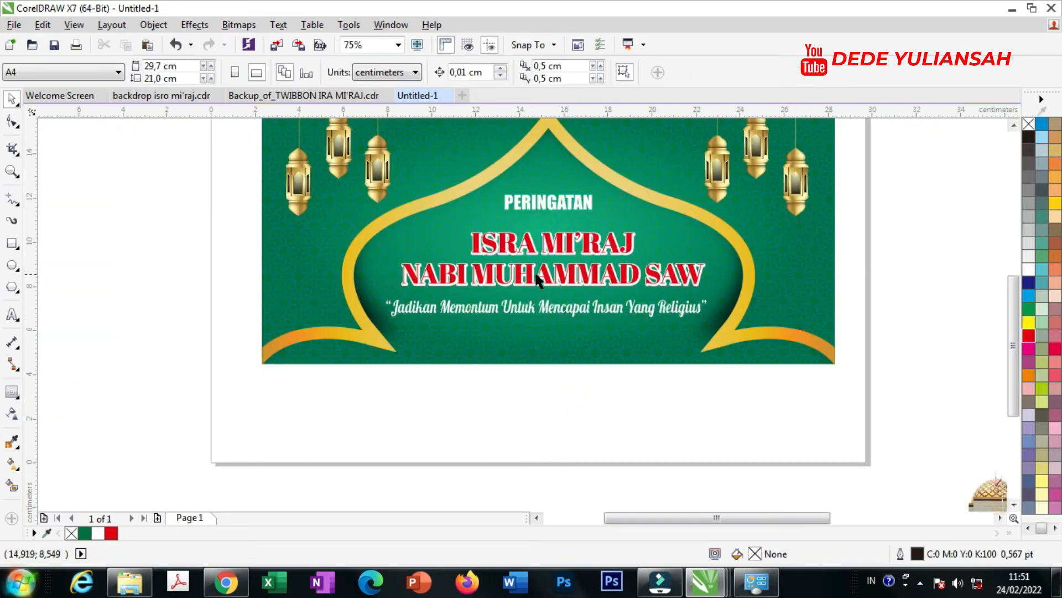
Duplicate the word PERINGATAN below the slogan and replace the copy's text with 27 RAJAAB 1443 H
left_click_drag(531, 205, 540, 341)
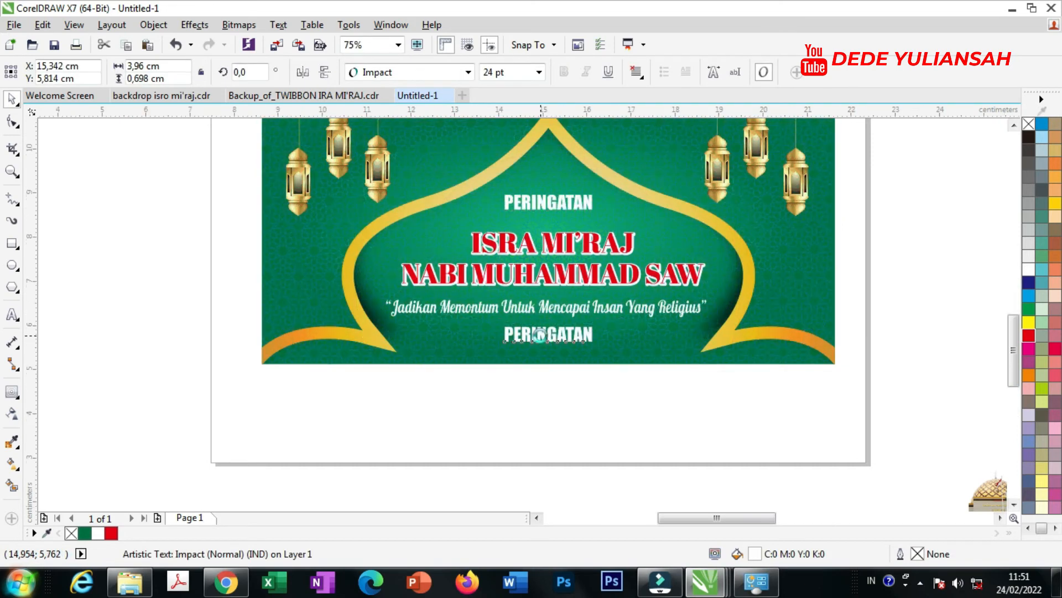
scroll(540, 341, "up", 1)
double_click(559, 332)
type("20")
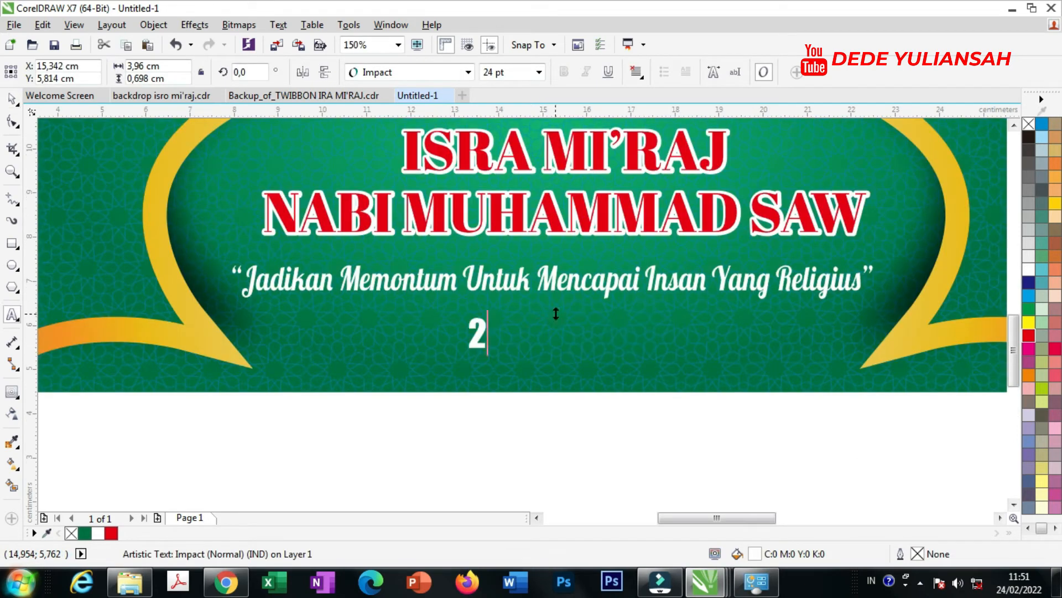
key("BackSpace")
type("7 raja")
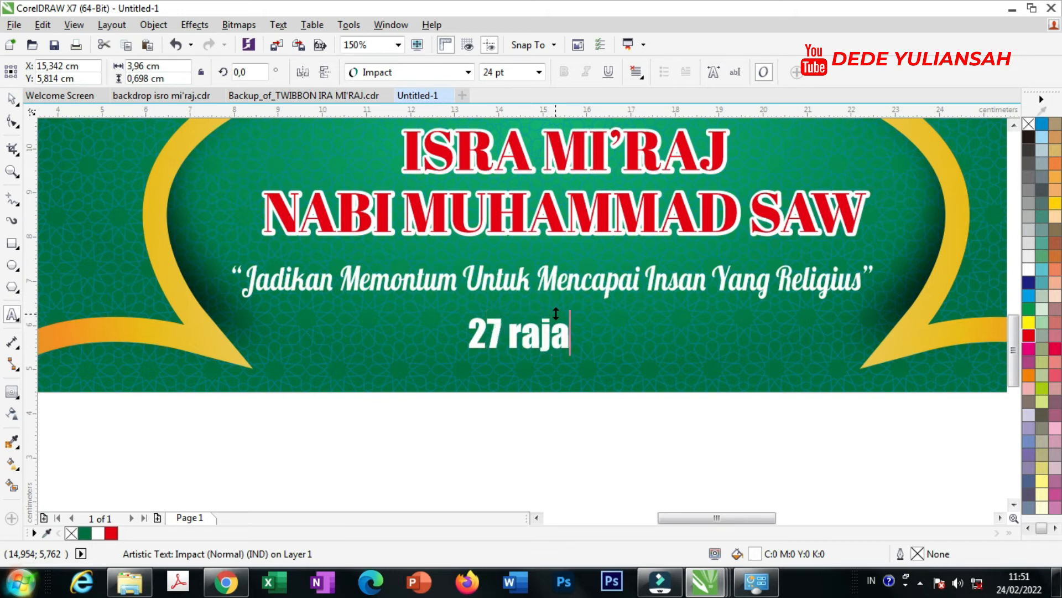
key("BackSpace")
key("BackSpace")
key("BackSpace")
type("R")
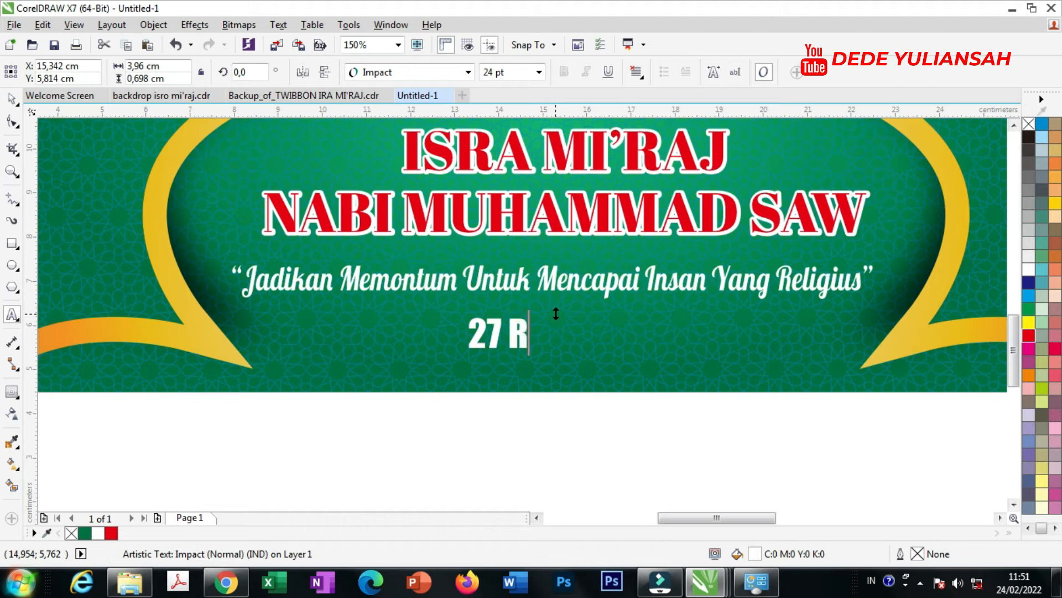
type("AJAA")
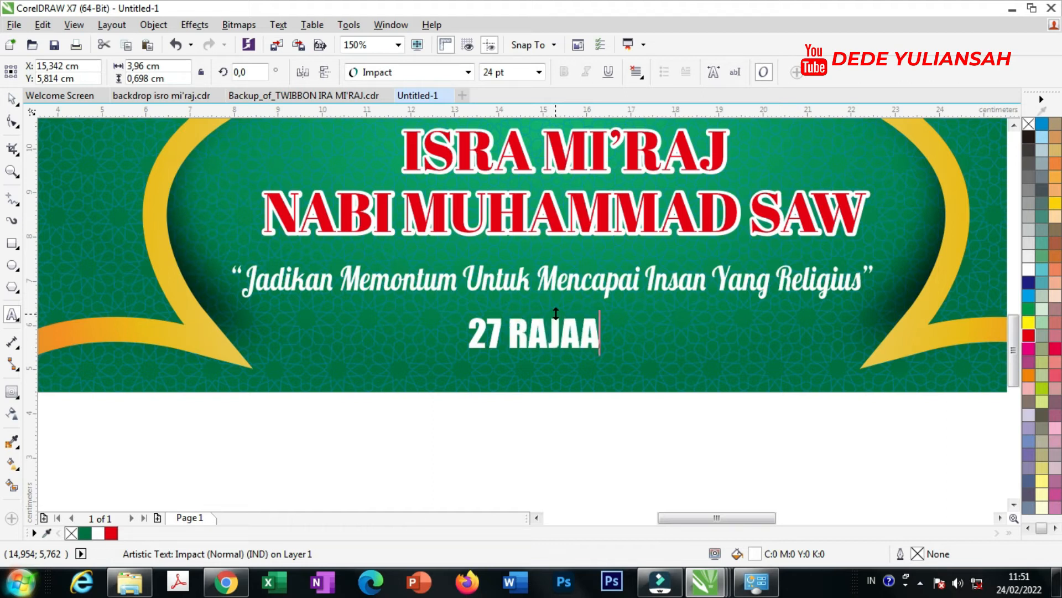
type("B 1443")
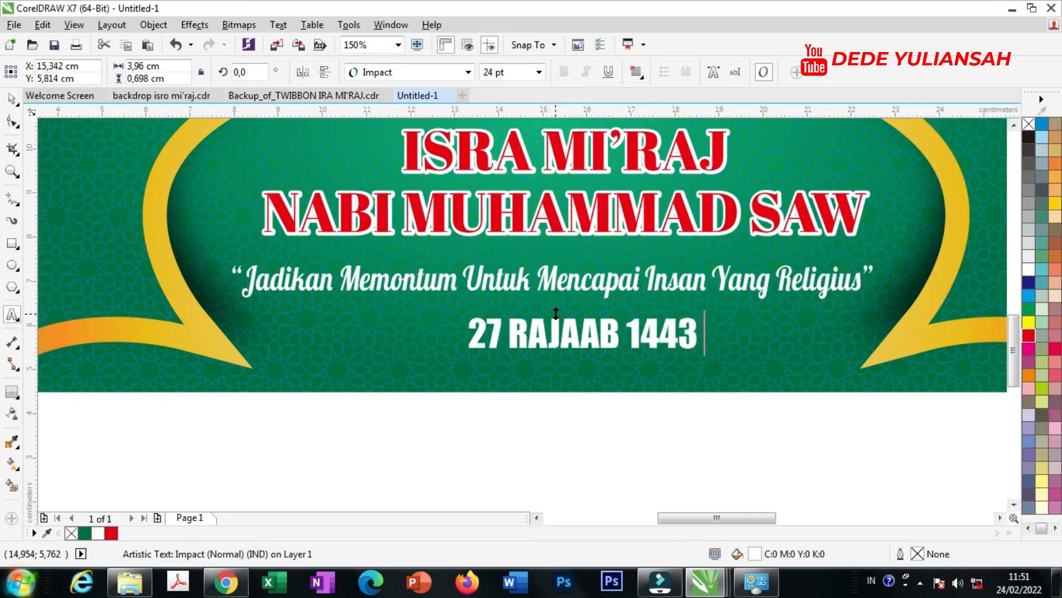
type(" H")
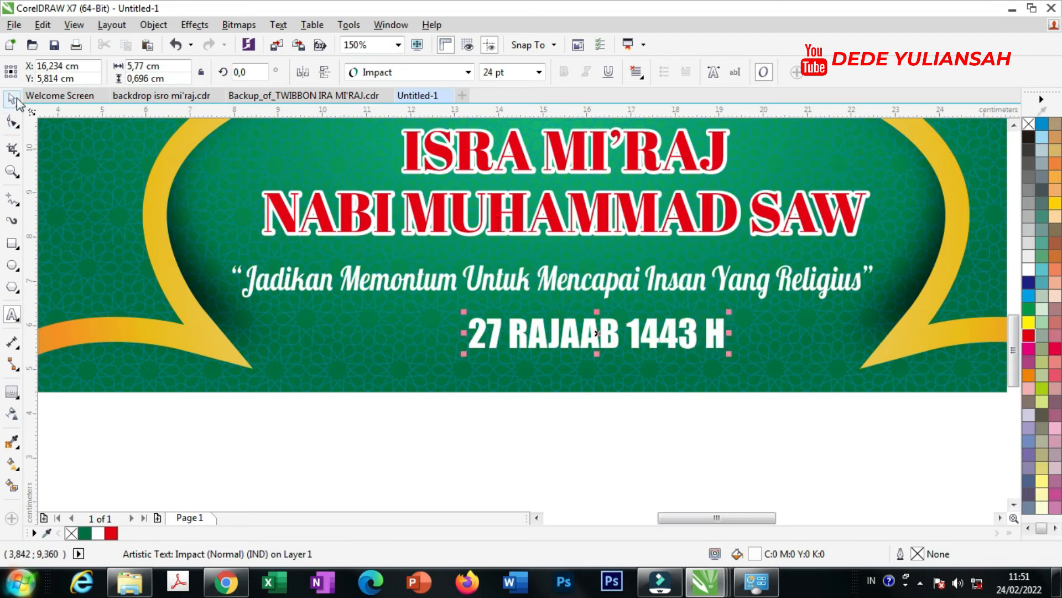
left_click(12, 99)
Move the date line to the middle beneath the slogan, at about X 15.35 cm and Y 5.76 cm
left_click_drag(555, 334, 525, 353)
scroll(513, 325, "down", 1)
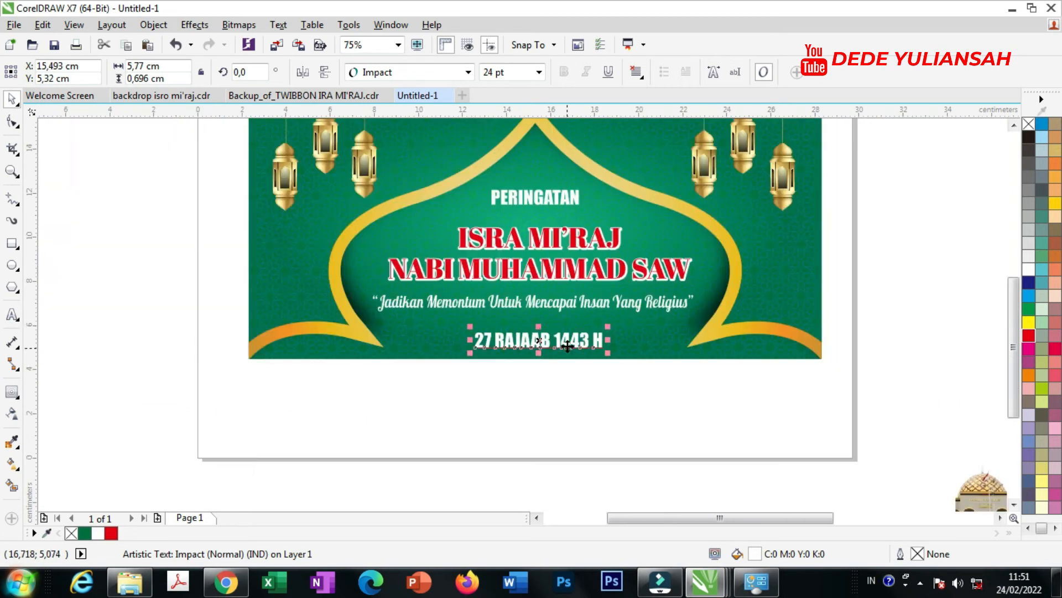
scroll(559, 340, "up", 1)
mouse_move(534, 343)
left_mouse_down()
mouse_move(528, 330)
mouse_move(535, 339)
left_mouse_up()
scroll(601, 391, "down", 1)
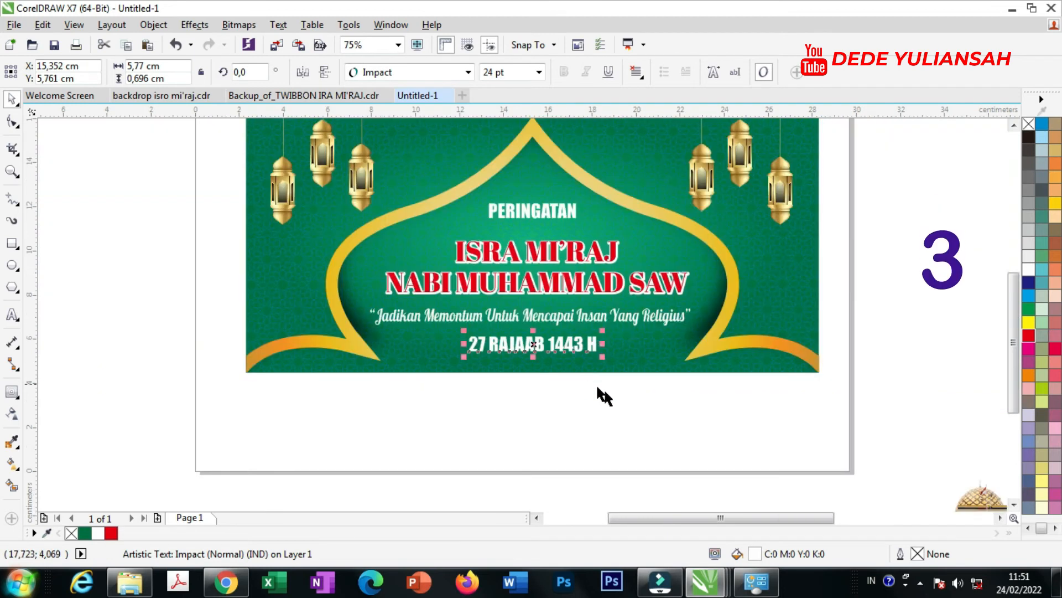
left_click(598, 388)
Select all the text lines together with the banner background and align their centres vertically on one axis
left_click_drag(709, 403, 355, 203)
left_click(761, 287, "shift")
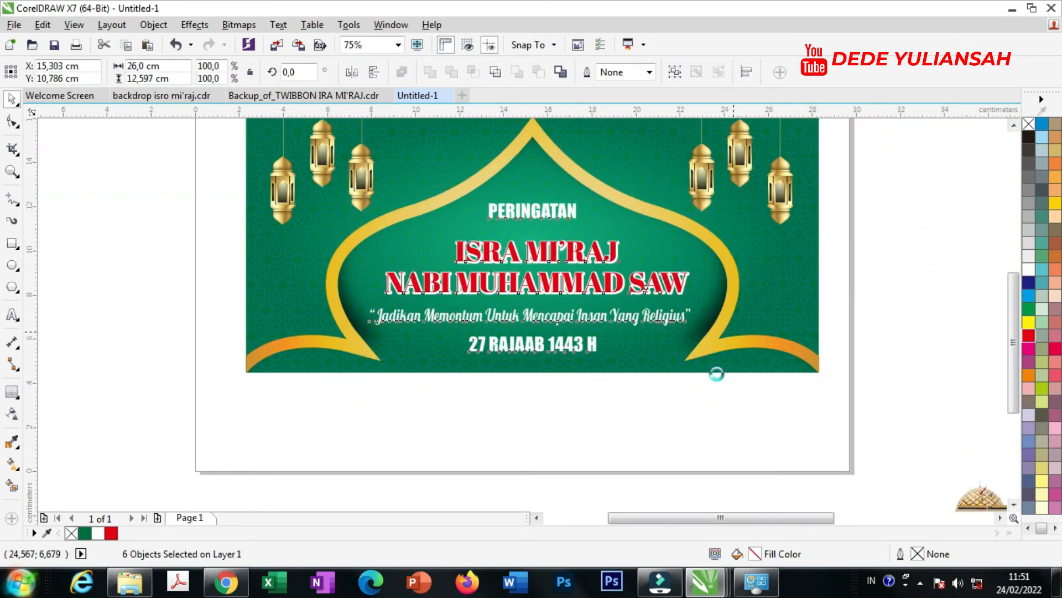
key("c")
left_click(701, 396)
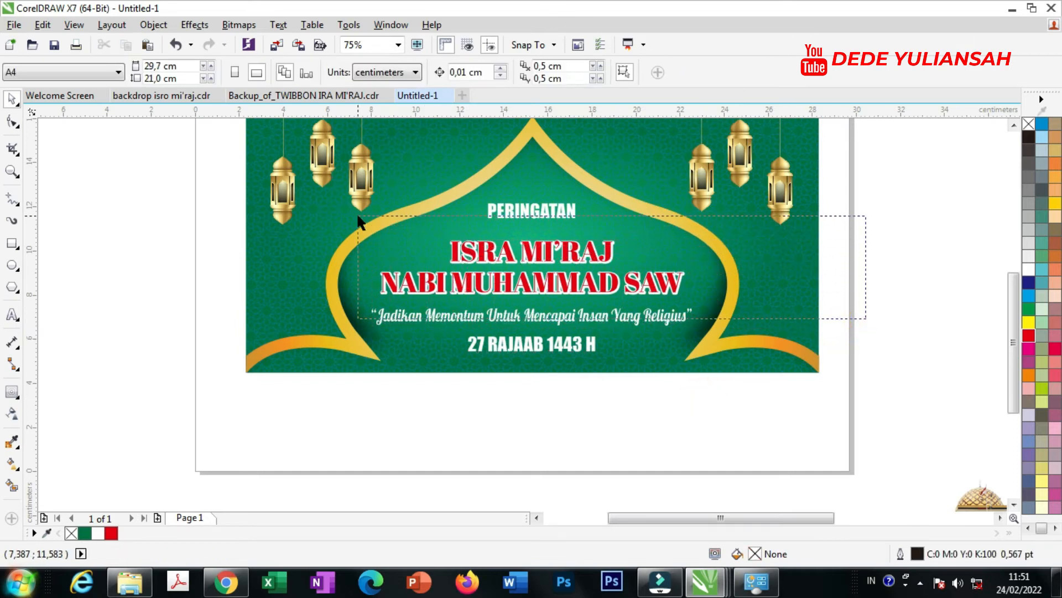
Shift the two-line red title vertically so it sits just above the slogan, at about Y 9.05 cm
left_click(541, 257)
scroll(541, 257, "up", 1)
left_click_drag(533, 248, 529, 239)
scroll(526, 243, "down", 1)
scroll(526, 245, "down", 1)
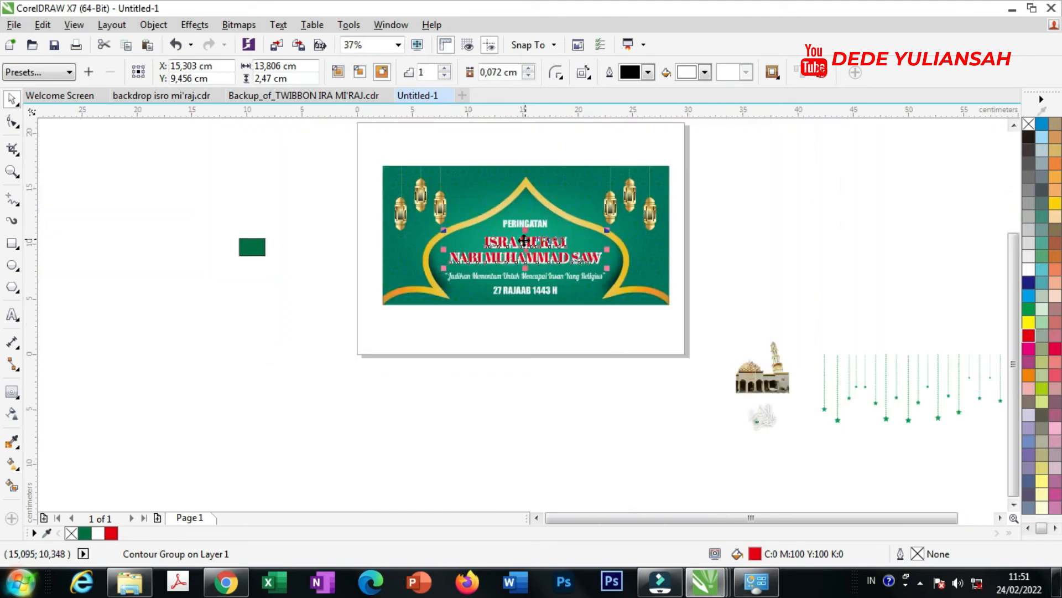
scroll(524, 240, "up", 3)
left_click_drag(509, 304, 509, 339)
scroll(526, 251, "down", 1)
scroll(533, 266, "down", 1)
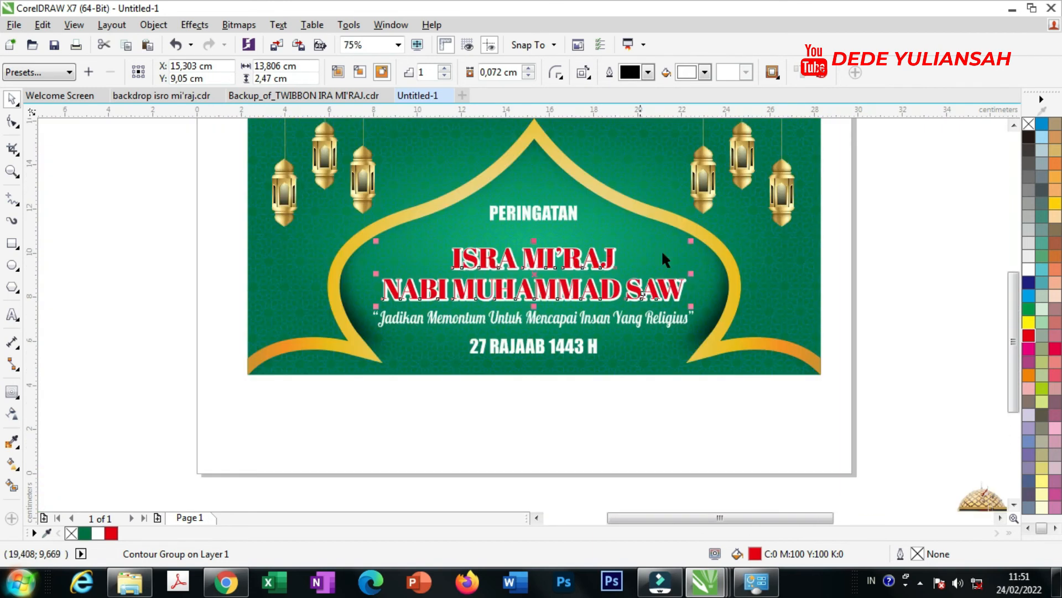
Move PERINGATAN straight down closer to the title, to about Y 11.43 cm
left_click(534, 214)
scroll(535, 216, "up", 1)
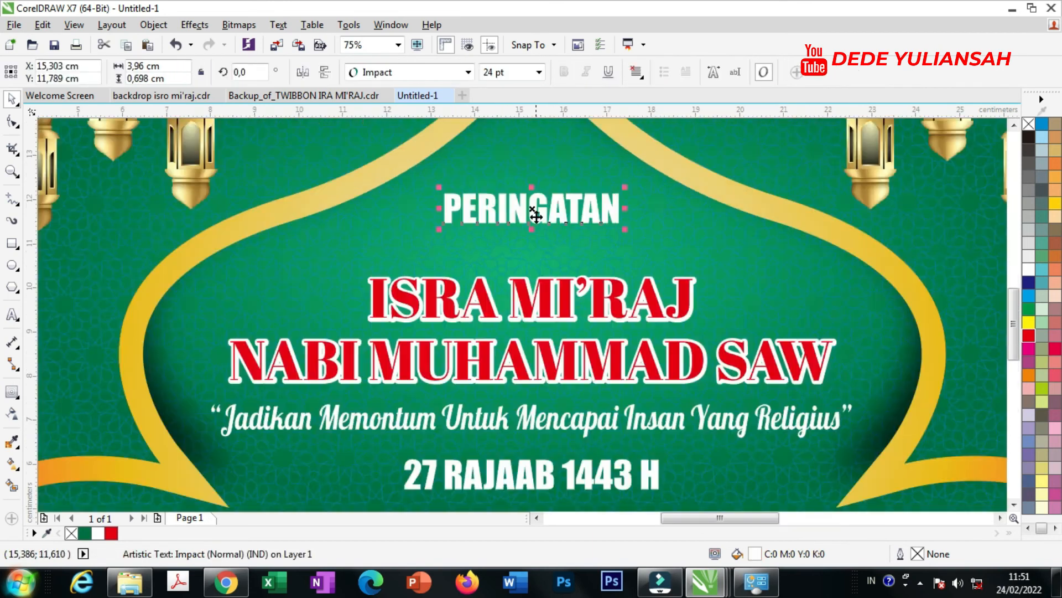
left_click_drag(536, 208, 532, 224)
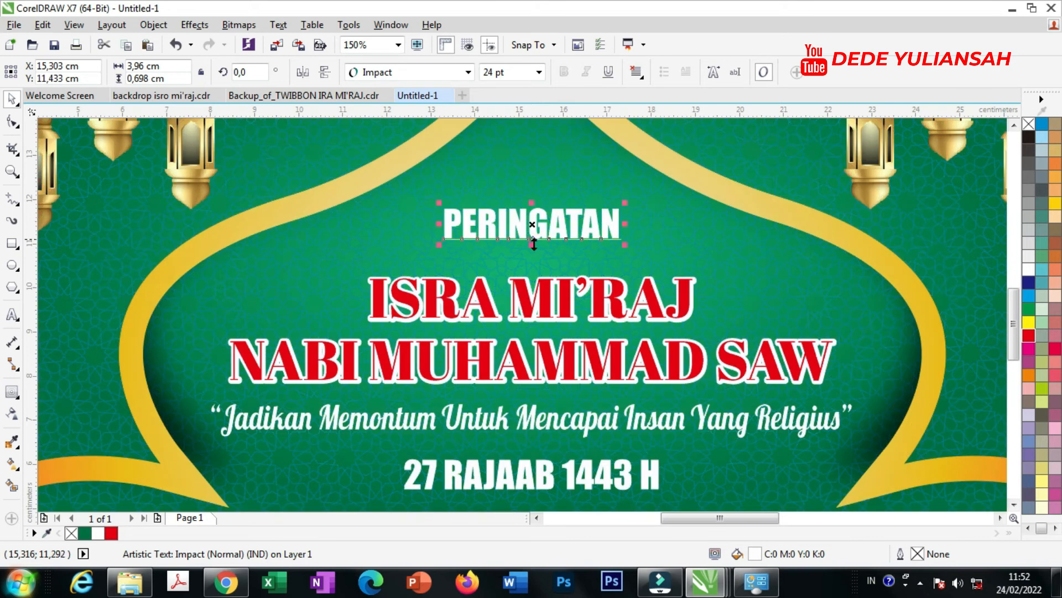
Move the white Arabic calligraphy from beside the page into the arch's peak, at about X 15.2 cm and Y 13.06 cm
scroll(534, 243, "down", 3)
left_click_drag(773, 395, 666, 287)
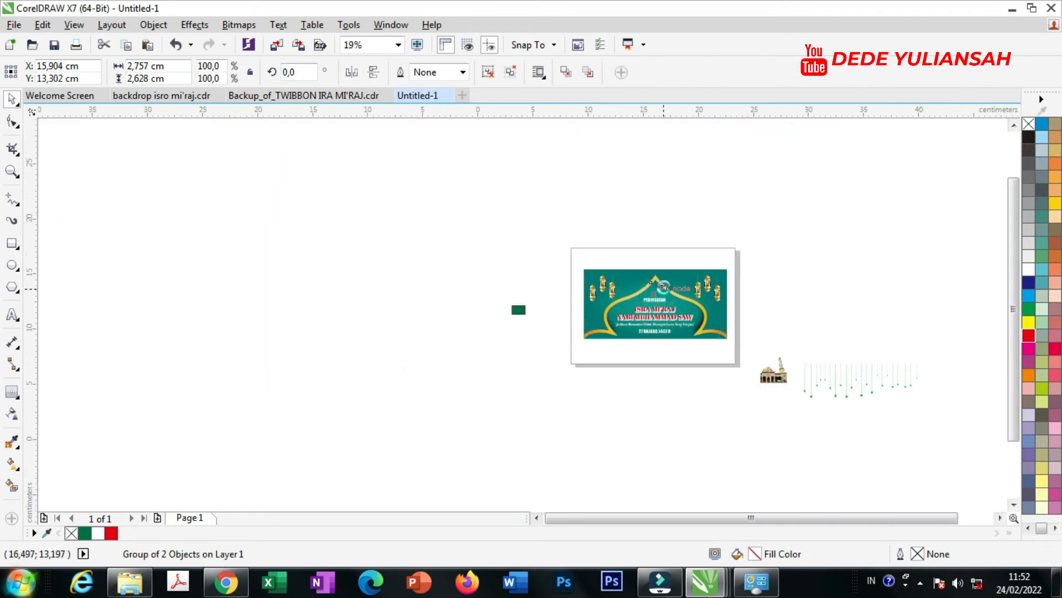
scroll(664, 285, "up", 3)
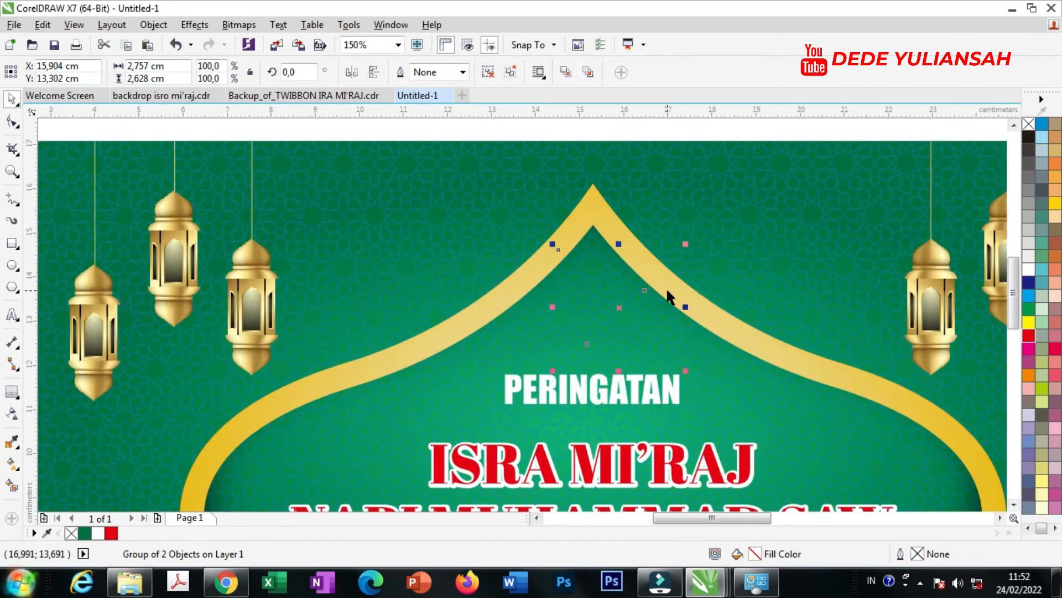
scroll(666, 287, "up", 1)
left_click_drag(582, 288, 551, 315)
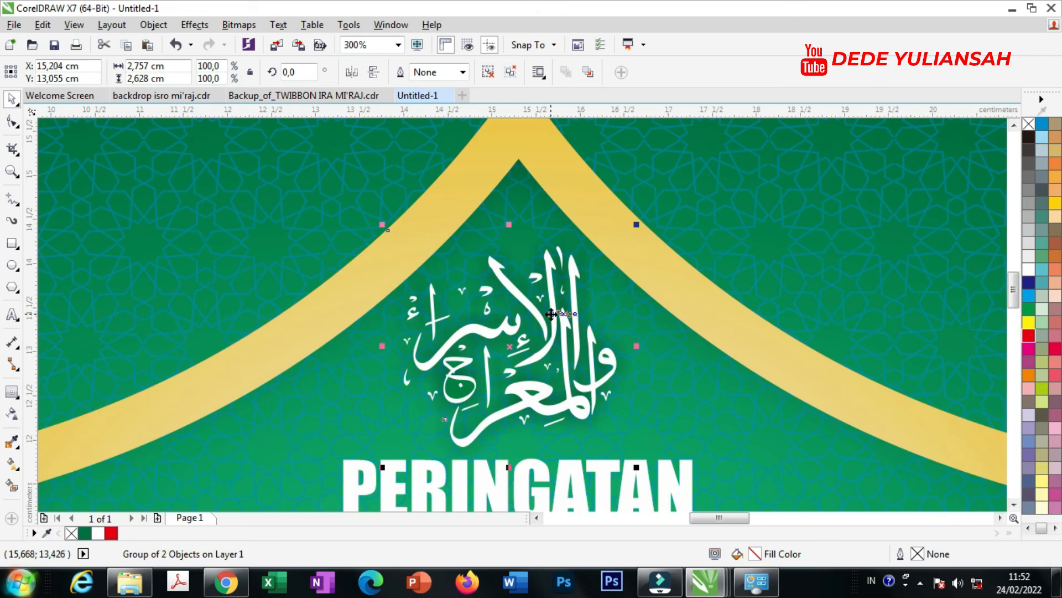
Lower PERINGATAN slightly beneath the calligraphy, to about Y 11.28 cm
scroll(551, 319, "down", 1)
scroll(555, 407, "up", 1)
left_click_drag(554, 400, 551, 410)
scroll(520, 294, "down", 2)
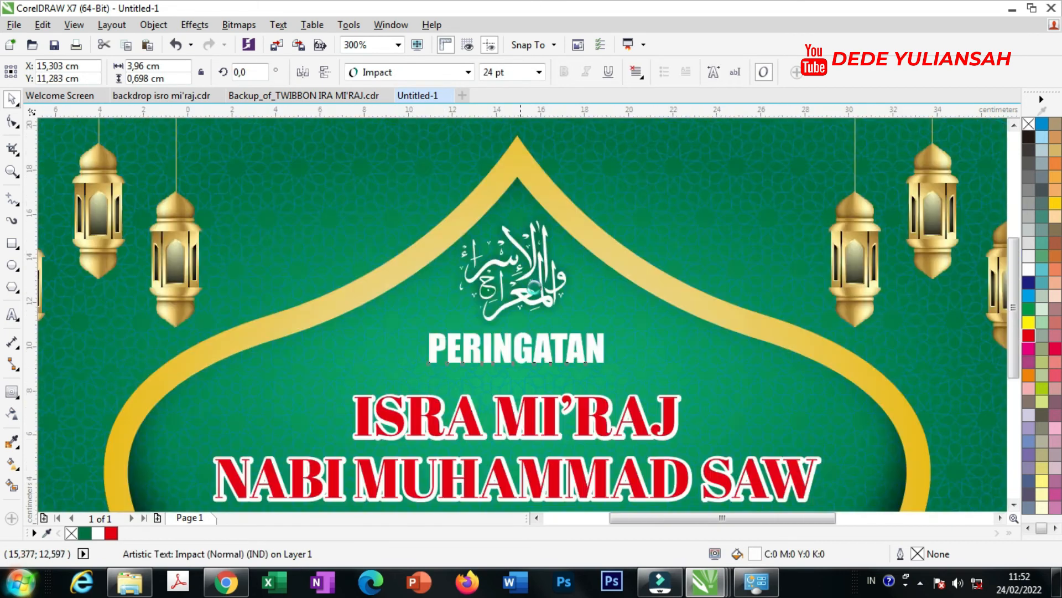
Add a one-step black outside contour to the PERINGATAN text with an offset of about 0.051 cm
left_click(902, 343)
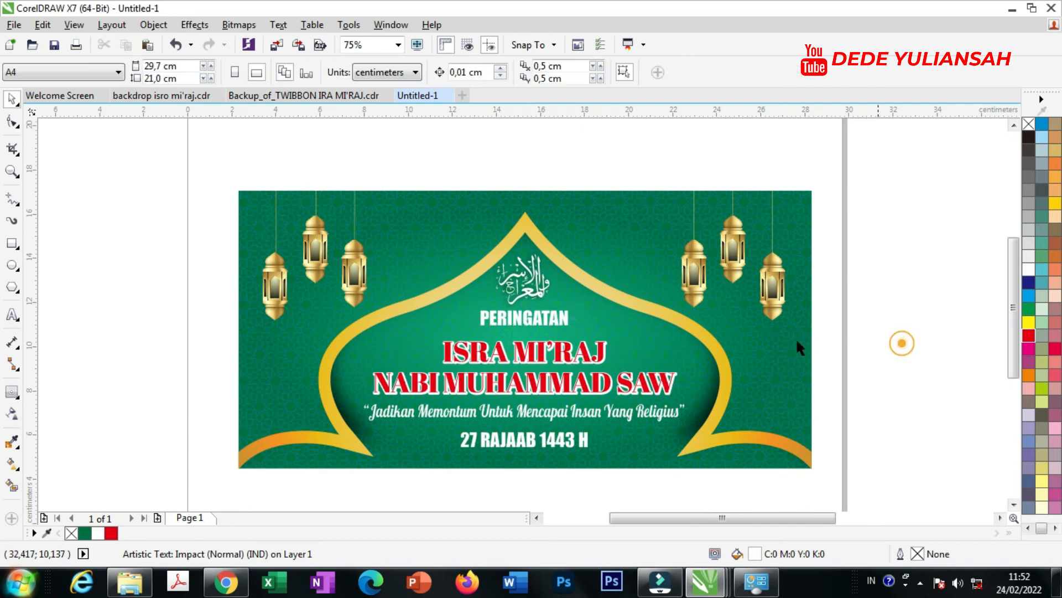
scroll(599, 343, "down", 1)
left_click(802, 360)
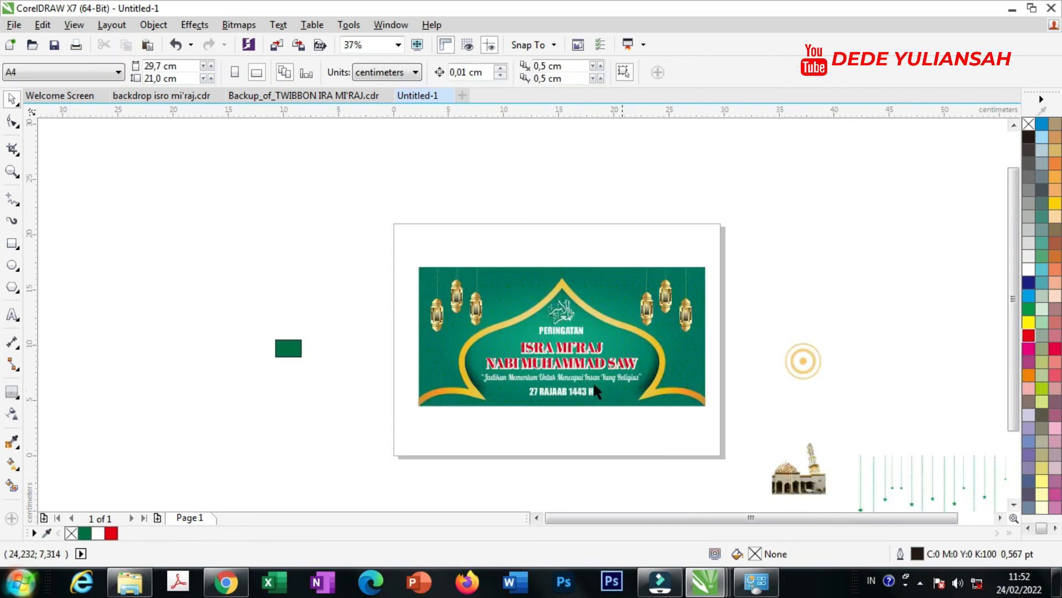
scroll(555, 362, "up", 1)
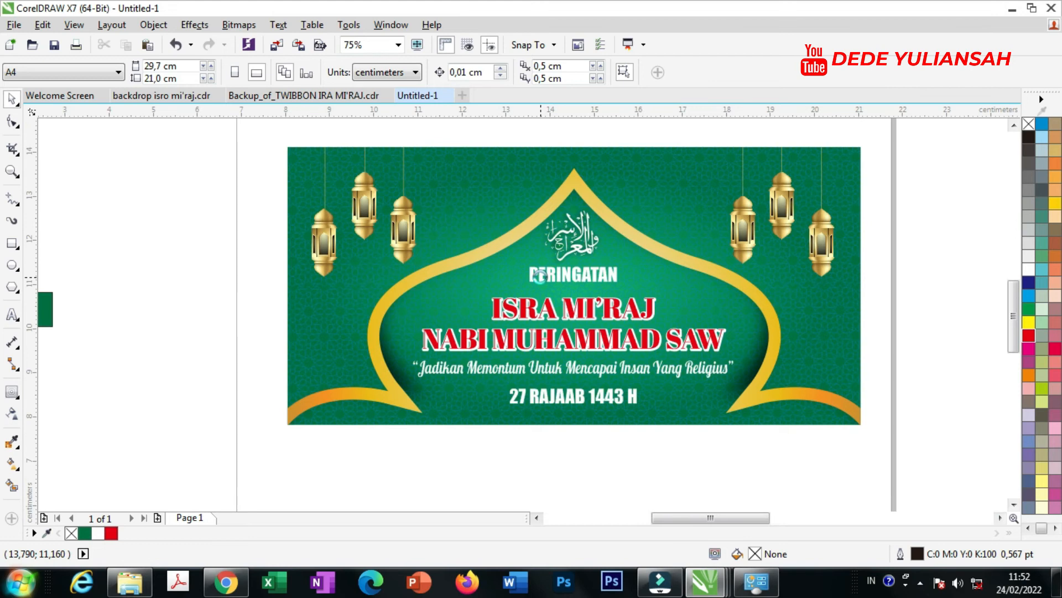
scroll(558, 285, "up", 1)
left_click(540, 274)
left_click(13, 393)
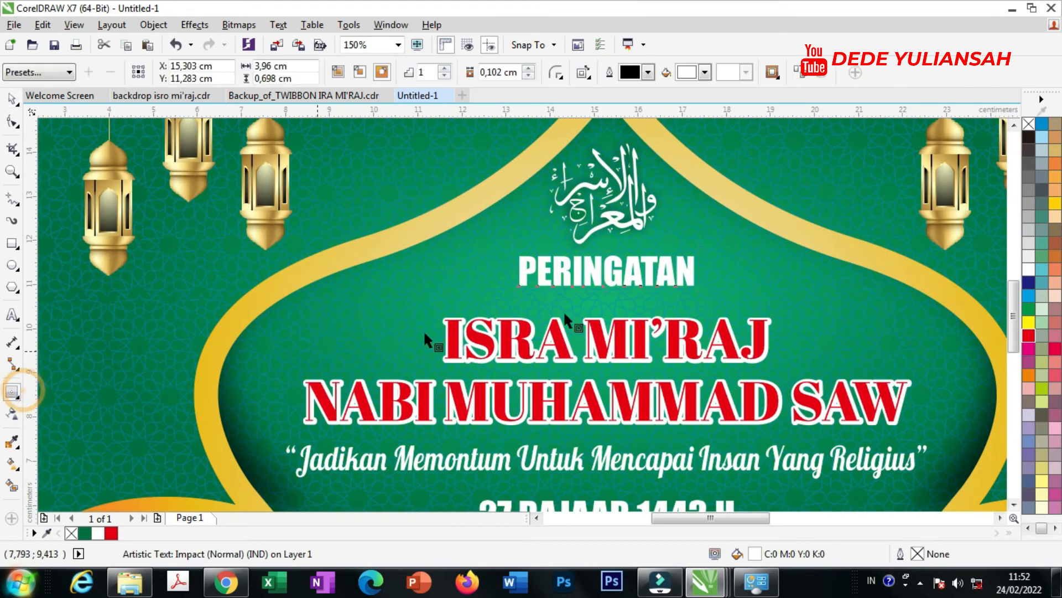
left_click(692, 78)
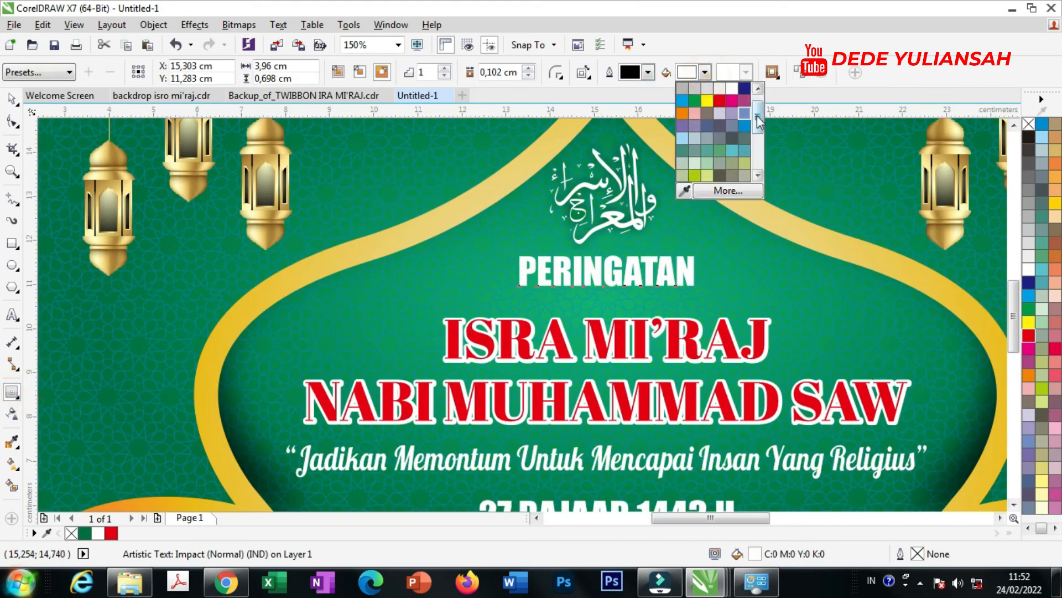
left_click(690, 190)
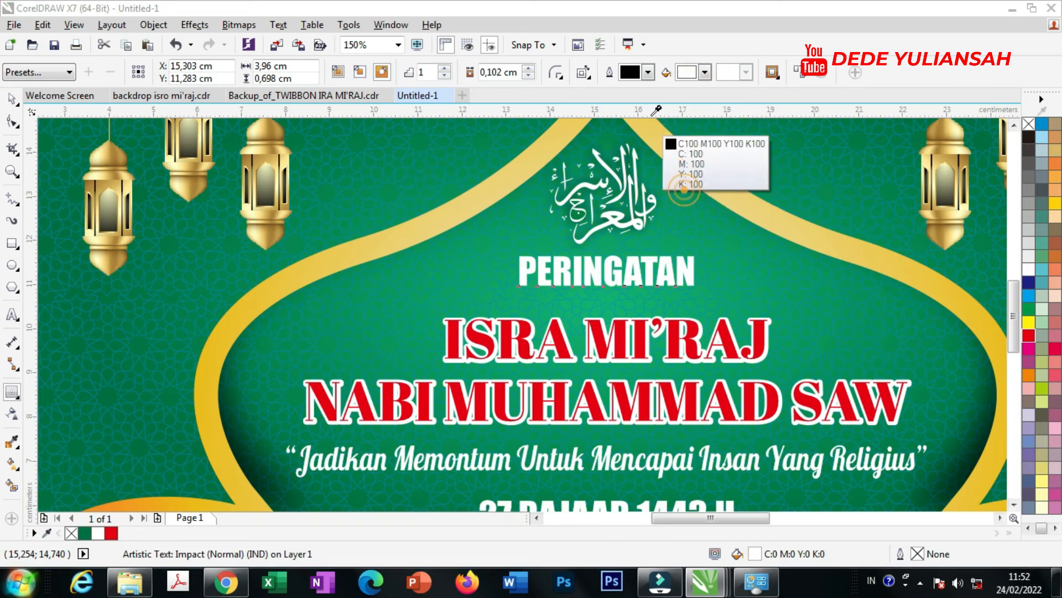
left_click(631, 71)
scroll(518, 272, "up", 3)
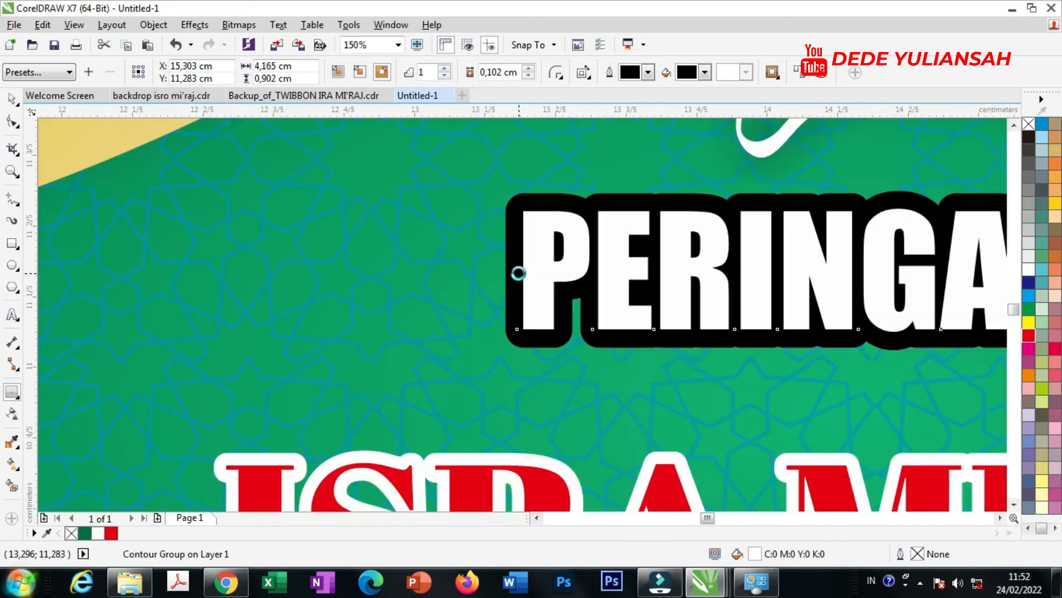
left_click_drag(491, 266, 516, 267)
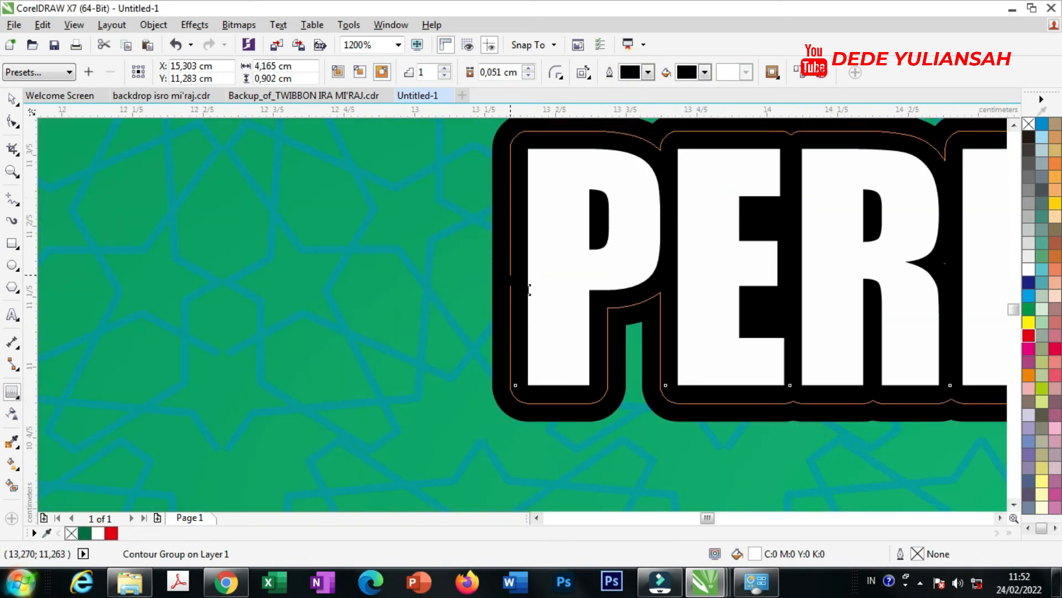
Give the slogan text a one-step black outside contour with an offset of about 0.04 cm
scroll(547, 233, "down", 3)
scroll(549, 229, "down", 2)
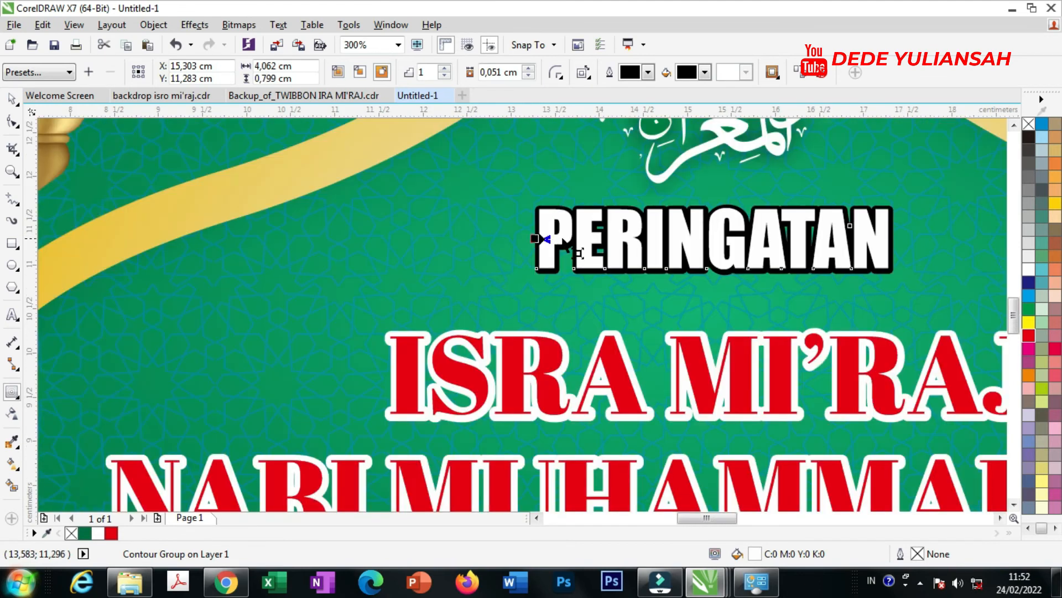
scroll(576, 252, "down", 2)
scroll(581, 346, "up", 2)
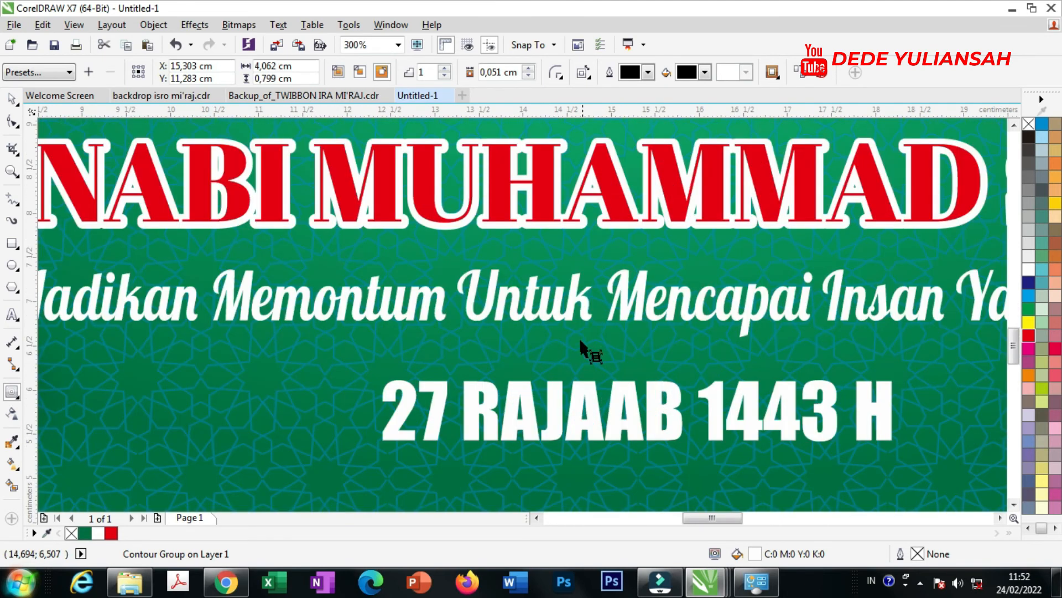
left_click(572, 299)
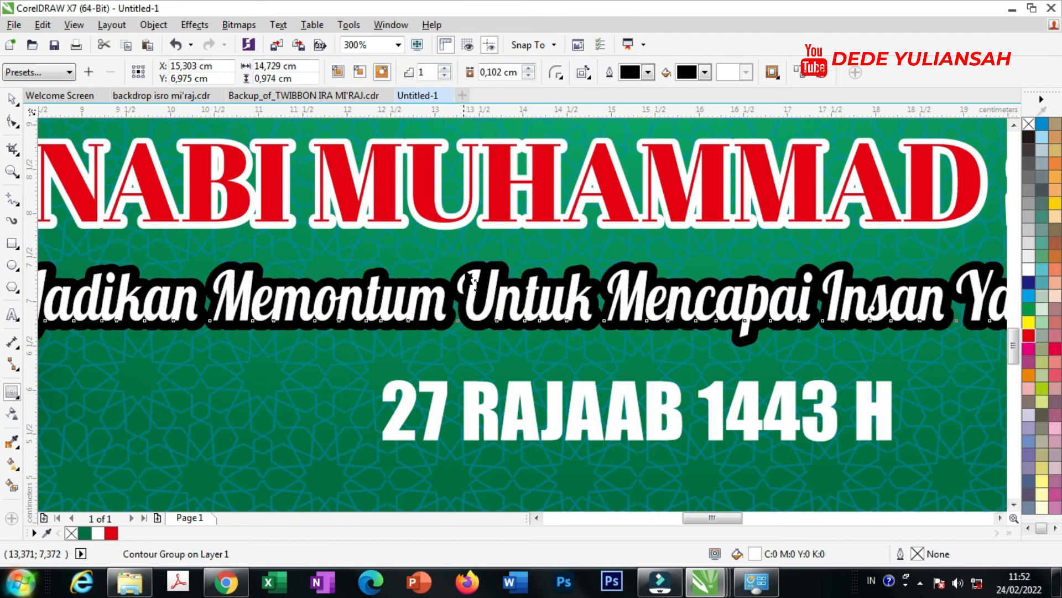
scroll(494, 282, "down", 2)
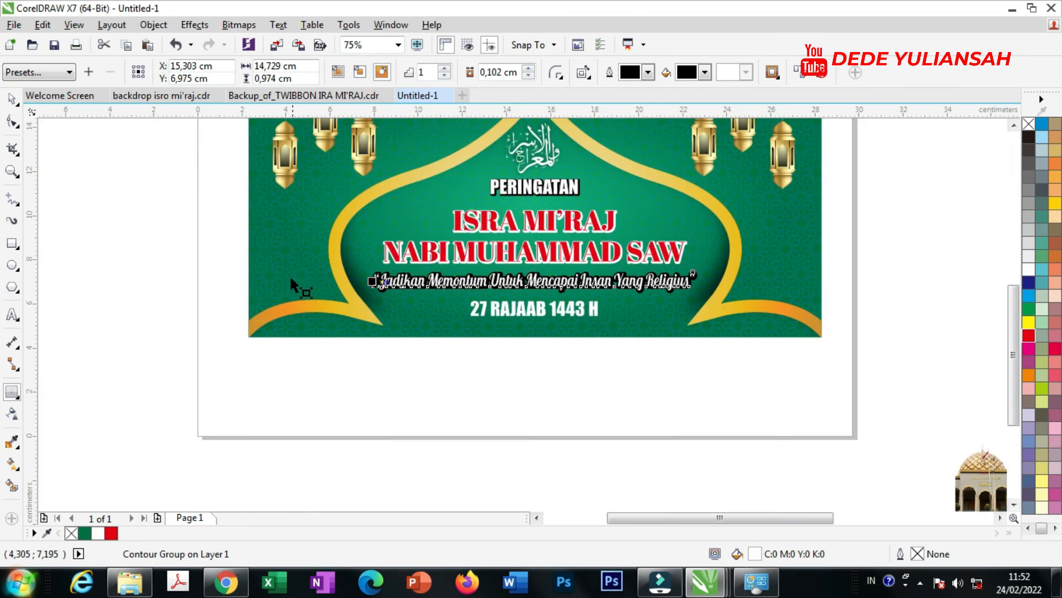
scroll(297, 287, "up", 1)
scroll(459, 277, "up", 3)
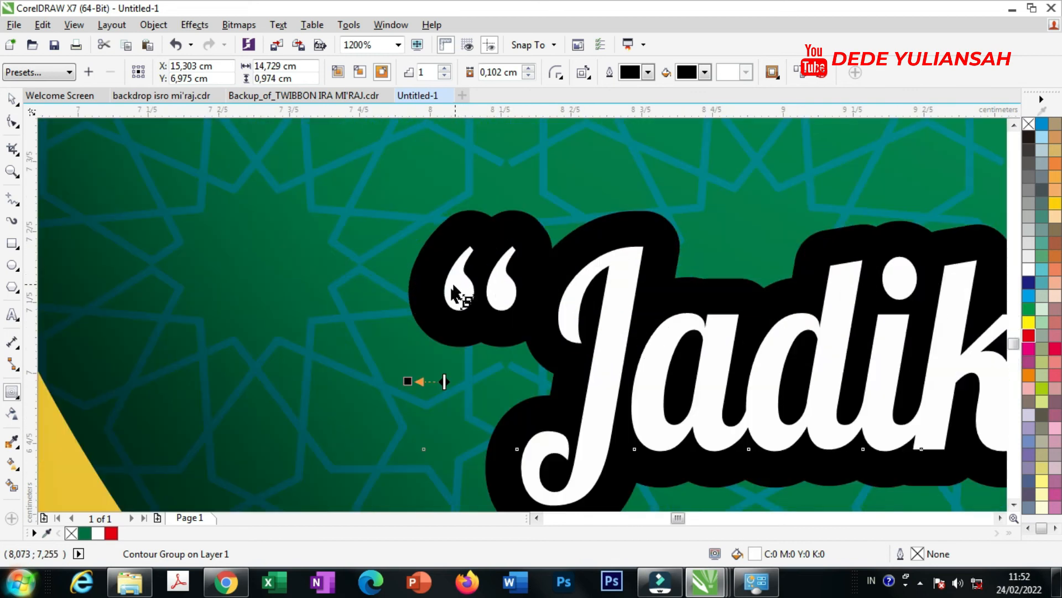
left_click(419, 381)
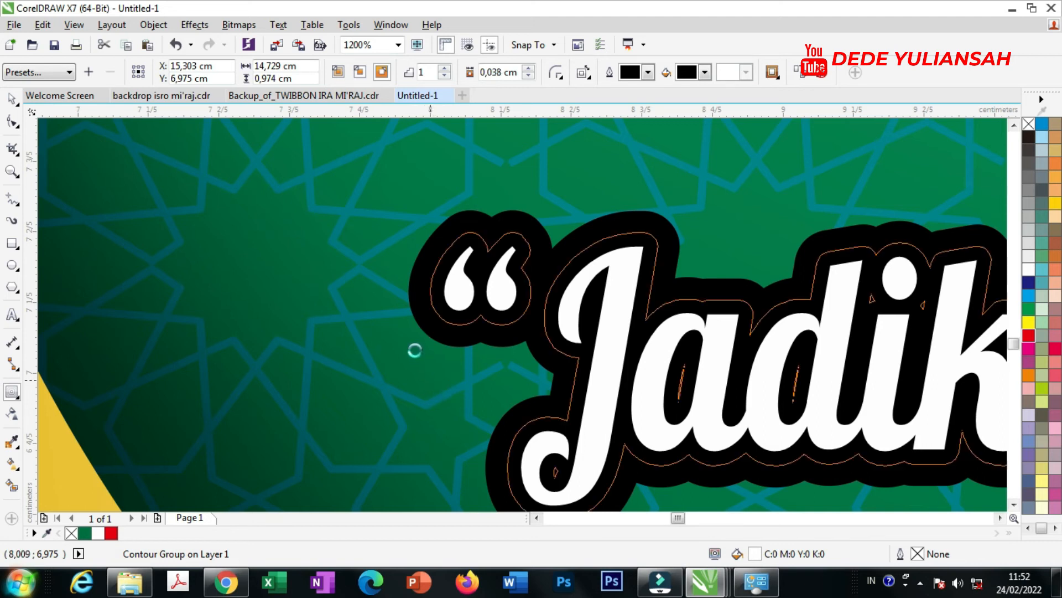
Give the 27 RAJAAB 1443 H date text a one-step black outside contour with an offset of about 0.052 cm
scroll(412, 337, "down", 2)
scroll(412, 336, "down", 4)
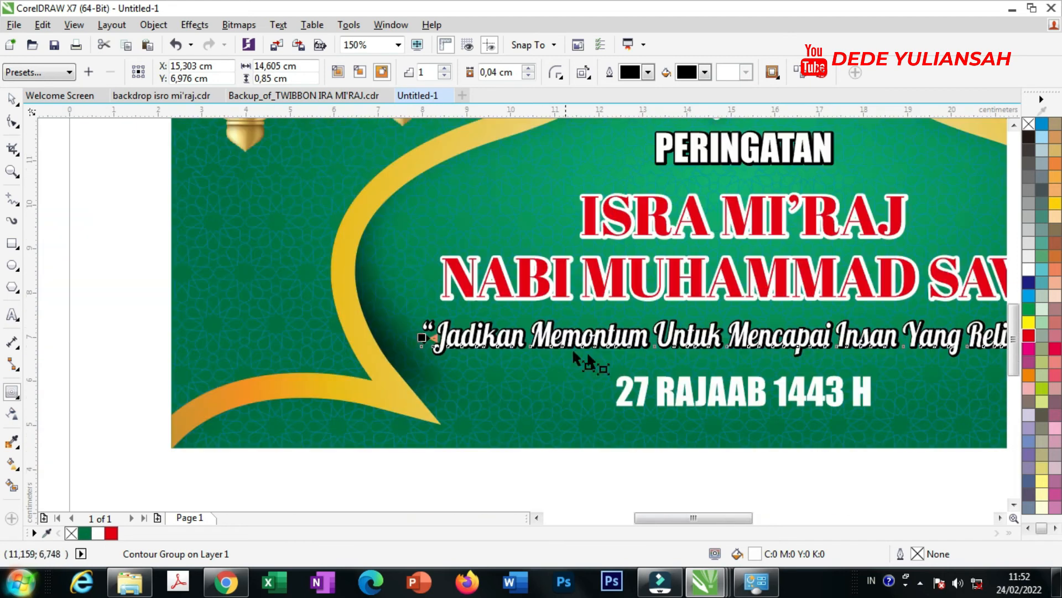
scroll(723, 382, "up", 2)
left_click(725, 396)
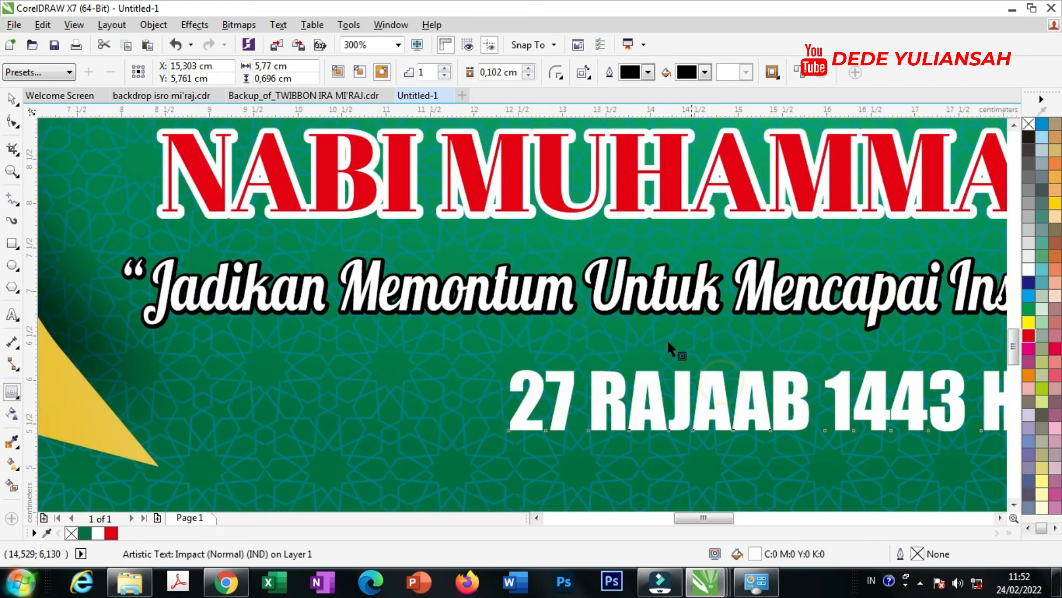
left_click(382, 72)
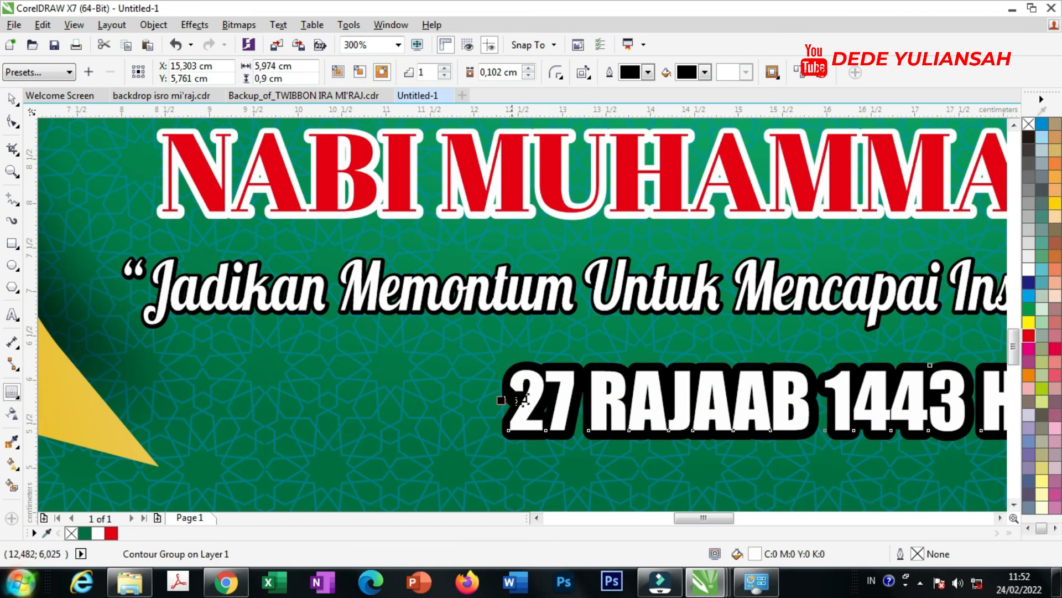
scroll(512, 404, "up", 2)
left_click_drag(513, 408, 491, 411)
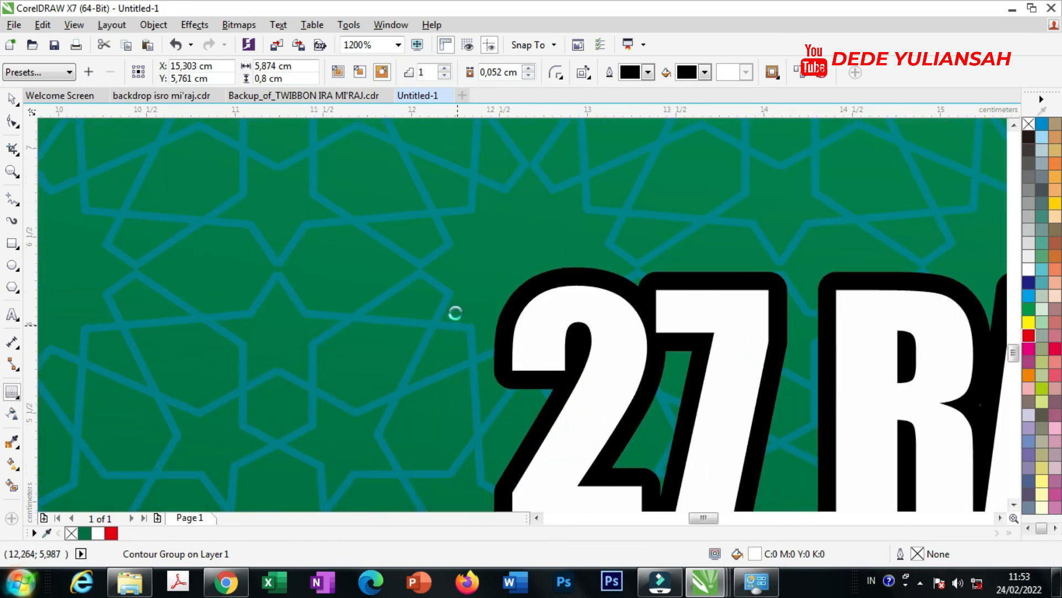
scroll(455, 312, "down", 2)
scroll(476, 303, "down", 5)
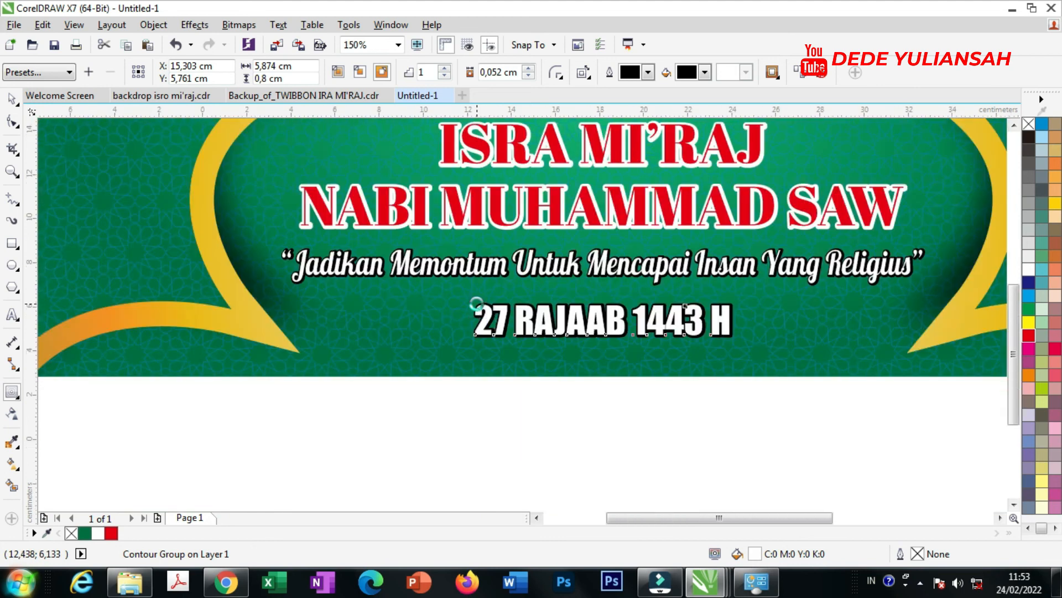
key("space")
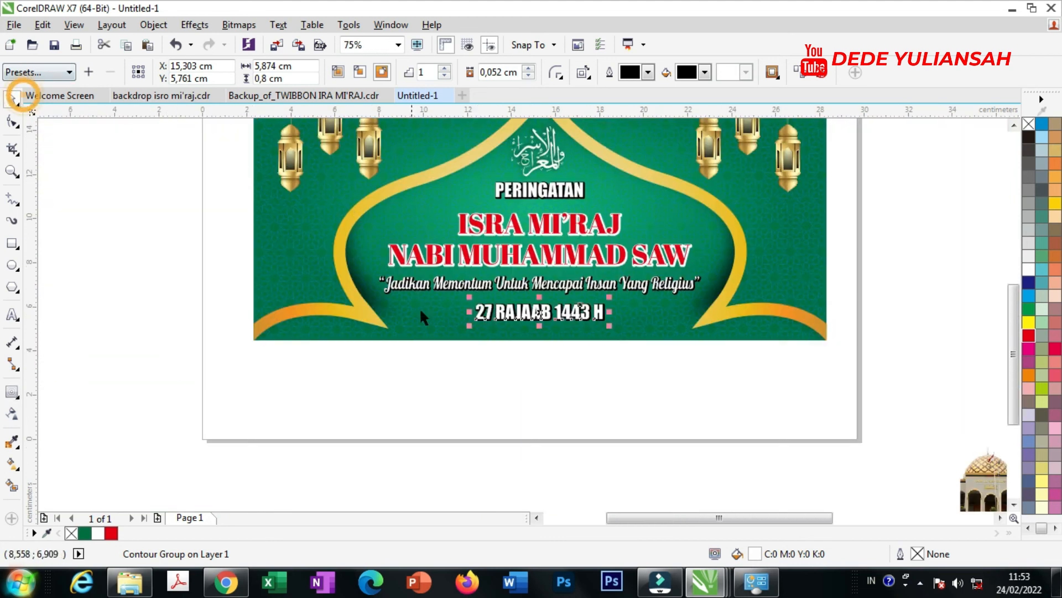
Move the mosque picture from beside the page onto the banner's lower-right area and bring it in front of all objects
left_click(505, 380)
scroll(555, 368, "down", 2)
left_click_drag(766, 412, 659, 343)
scroll(659, 343, "up", 2)
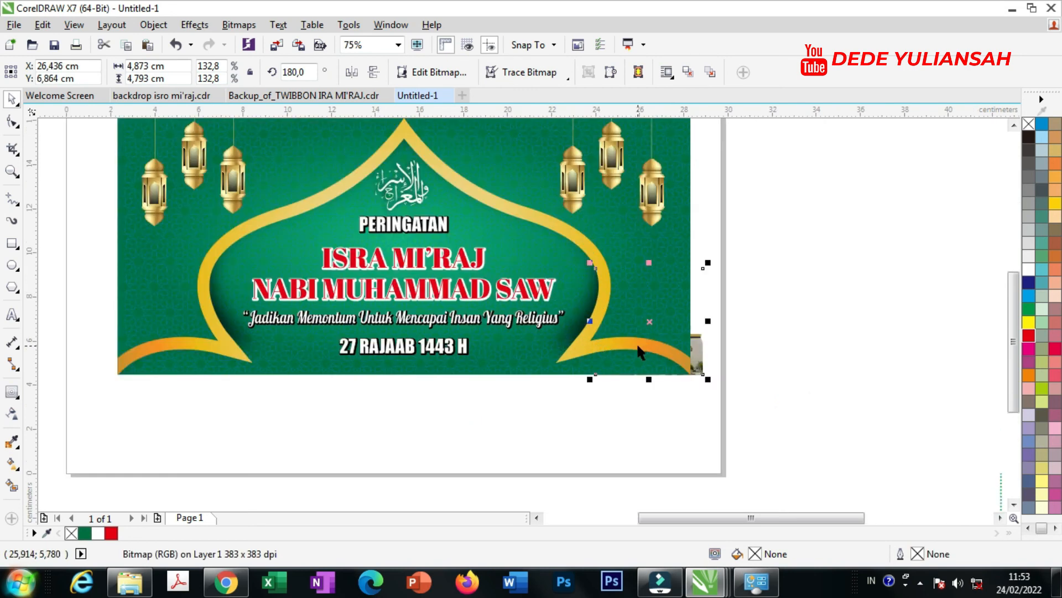
key("shift+Page_Up")
scroll(666, 346, "up", 1)
left_click_drag(676, 351, 649, 332)
Align the mosque with the banner's bottom and right edges and enlarge it to about 5.89 x 5.79 cm, keeping that corner fixed
left_click(692, 125, "shift")
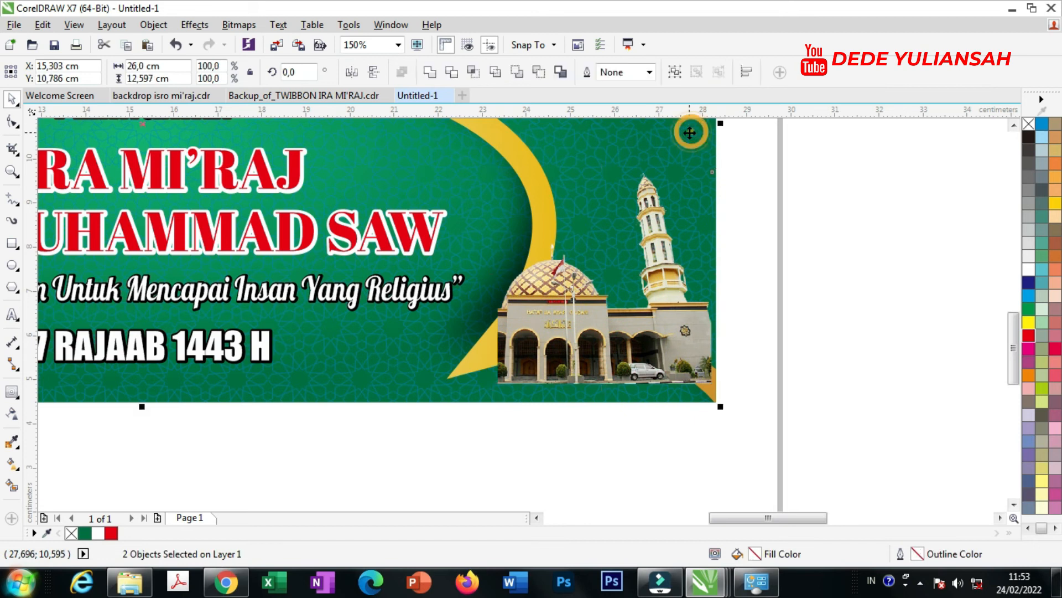
key("b")
key("r")
left_click(789, 299)
left_click(534, 300)
left_click_drag(494, 185, 448, 138)
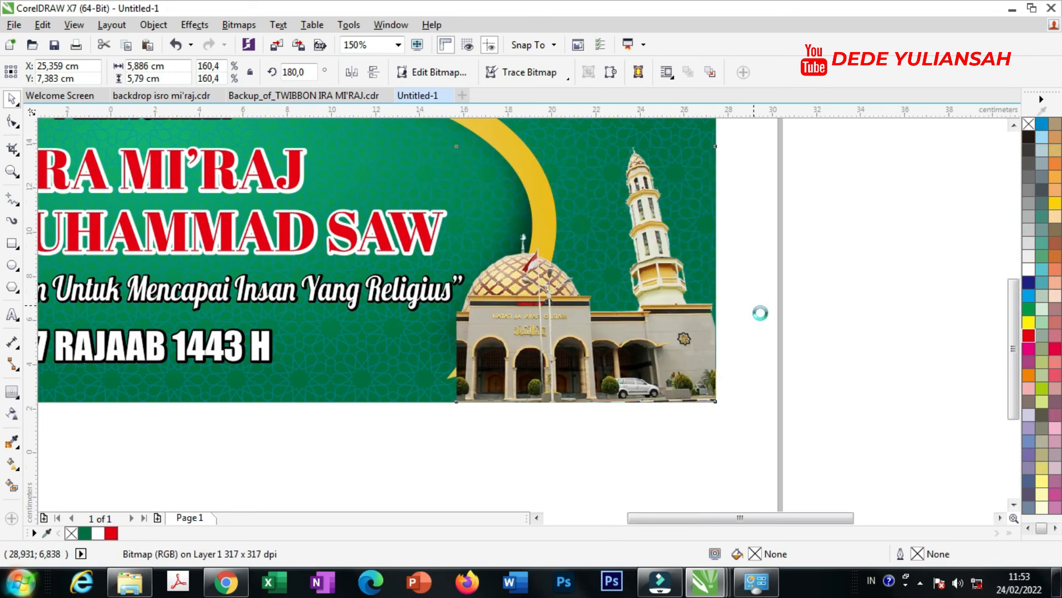
Copy the mosque to the banner's lower-left corner, mirror the copy horizontally and align it with the banner's left edge
scroll(765, 328, "down", 3)
left_click_drag(751, 326, 517, 345)
left_click(352, 72)
scroll(671, 329, "up", 4)
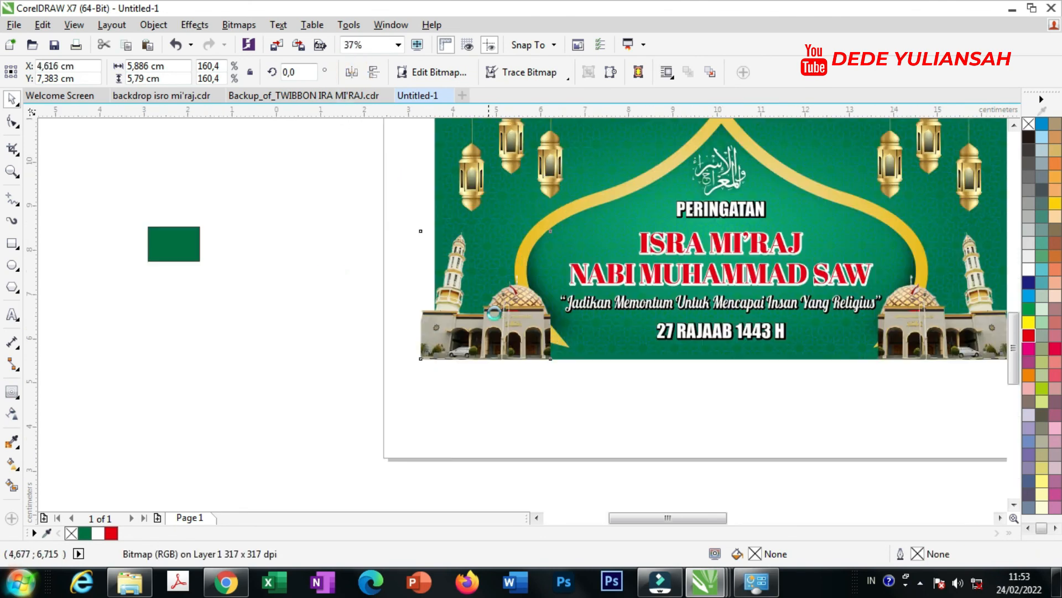
left_click(671, 329, "shift")
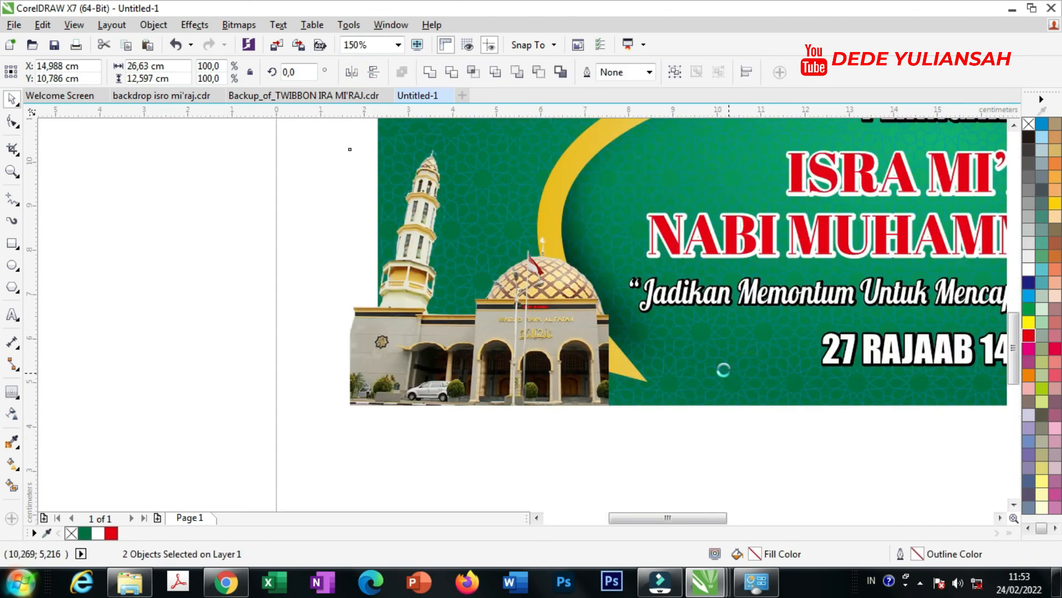
key("l")
left_click(675, 423)
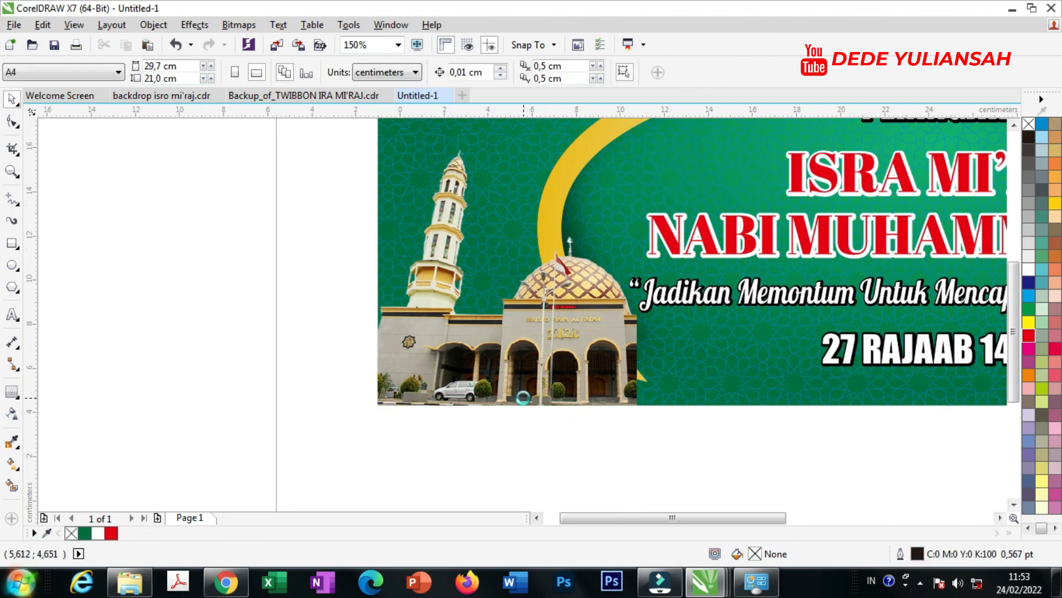
Move the green hanging-star group onto the banner's top area, in front of all objects, at about X 16.33 cm and Y 13.88 cm
scroll(672, 423, "down", 2)
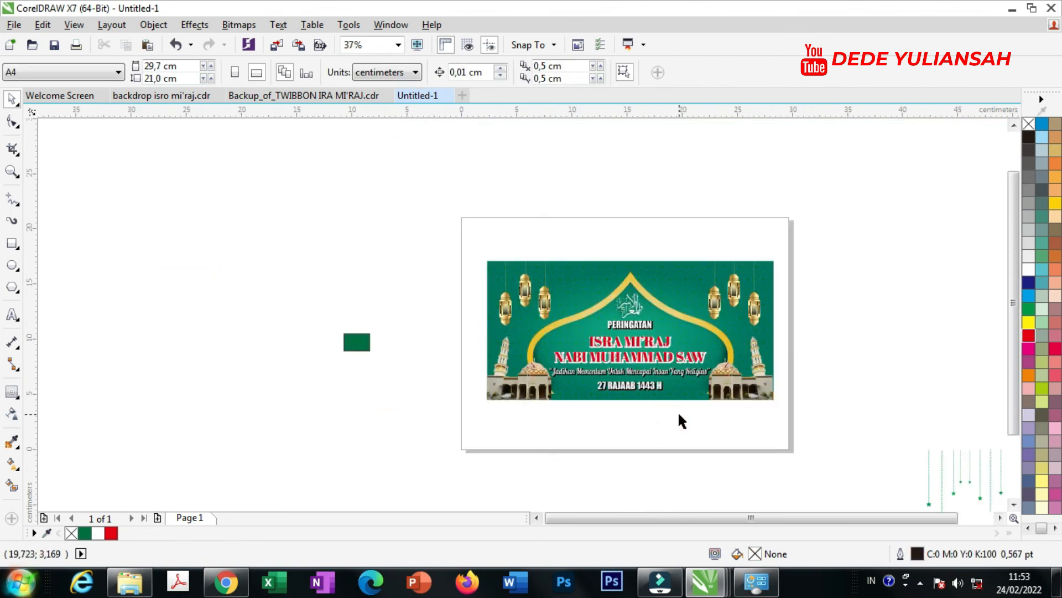
scroll(678, 420, "down", 1)
left_click(791, 429)
left_click_drag(790, 432, 609, 326)
scroll(609, 323, "up", 3)
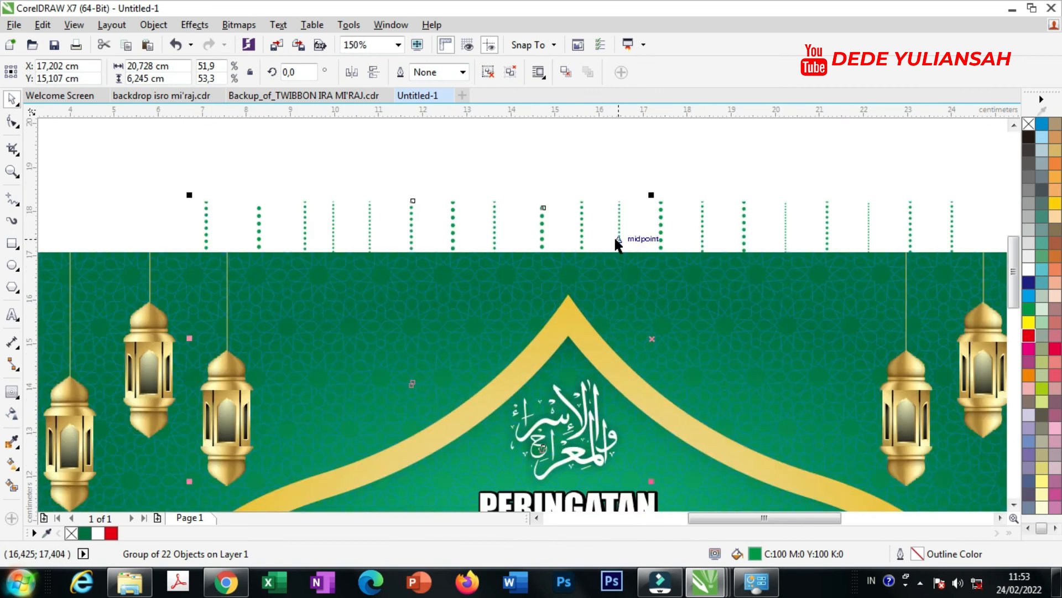
key("shift+Page_Up")
scroll(587, 261, "down", 1)
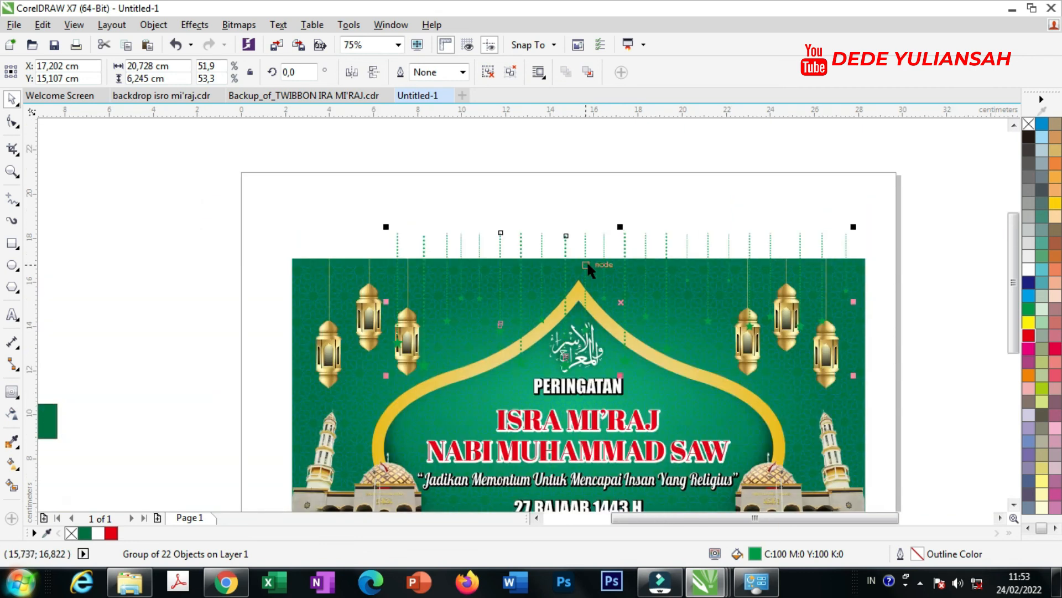
left_click_drag(623, 245, 609, 271)
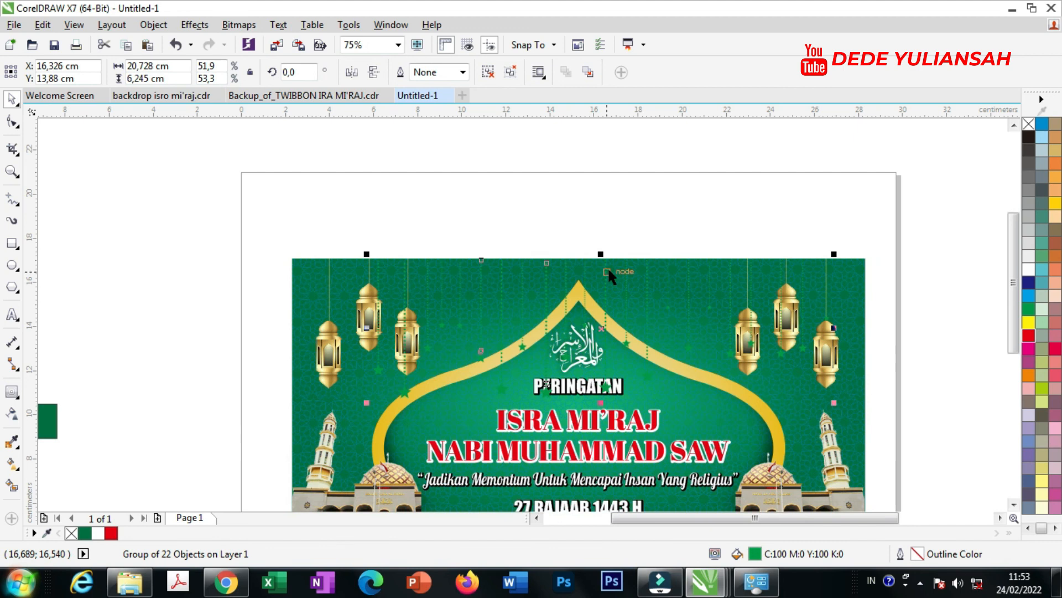
PowerClip the hanging-star group inside the green banner background
right_click(609, 270)
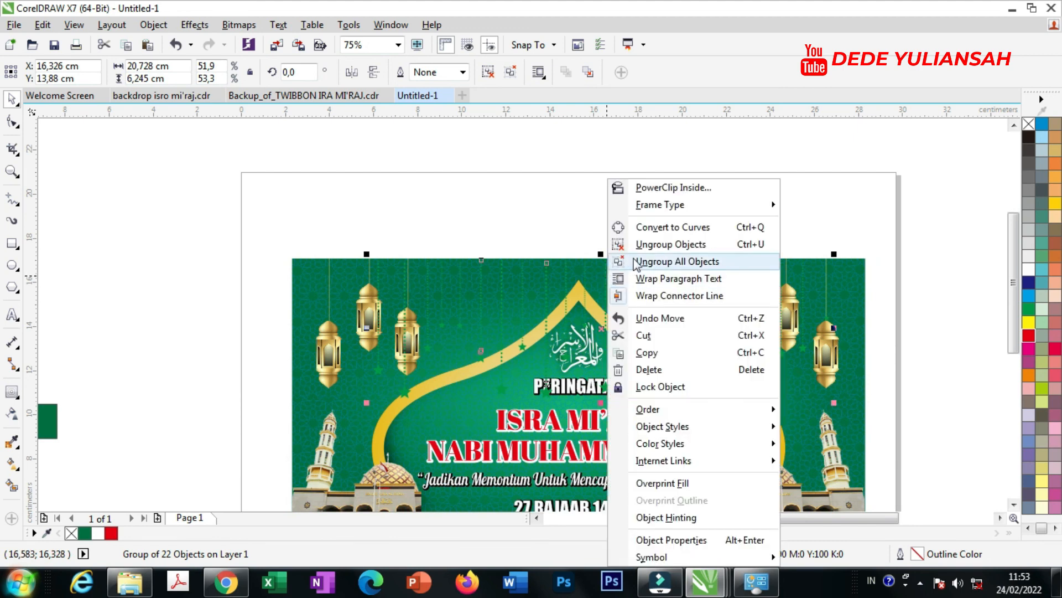
left_click(681, 187)
left_click(824, 382)
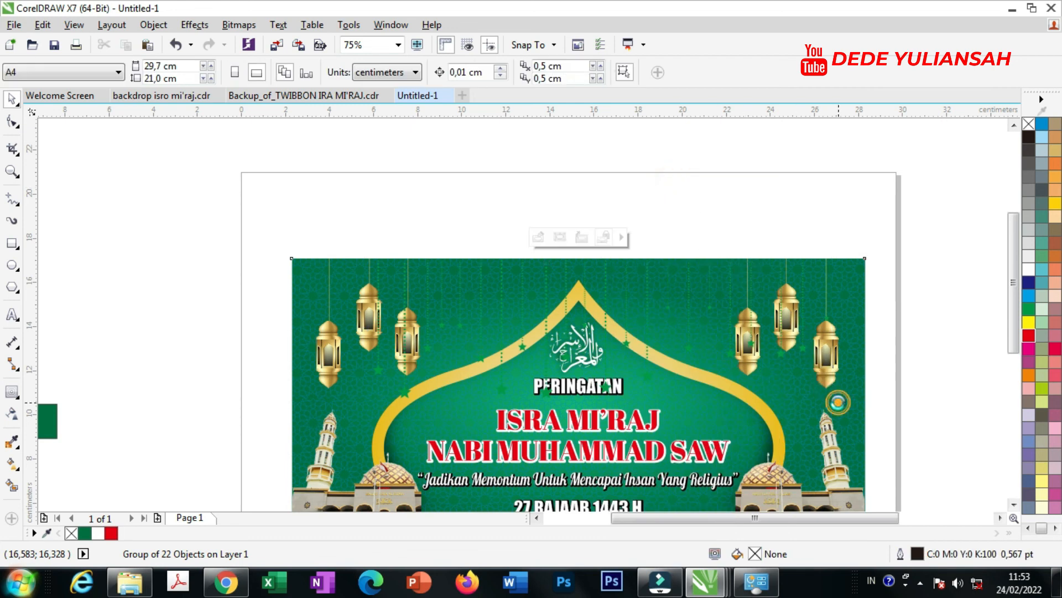
Edit the background's PowerClip contents, raise the hanging-star group to about Y 14.5 cm, and finish editing
left_click(538, 237)
left_click(548, 261)
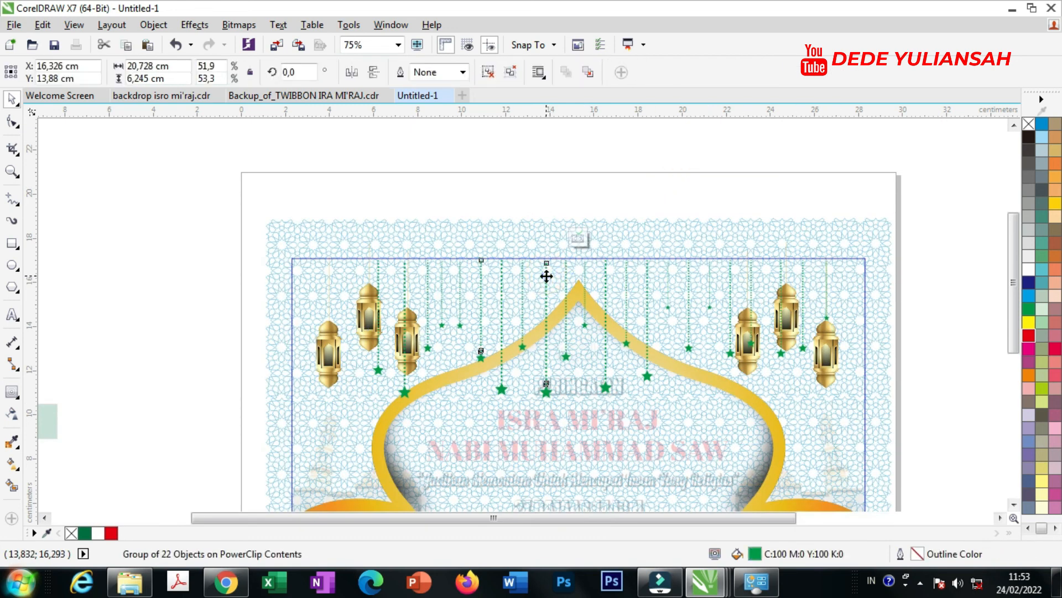
left_click_drag(547, 262, 546, 260)
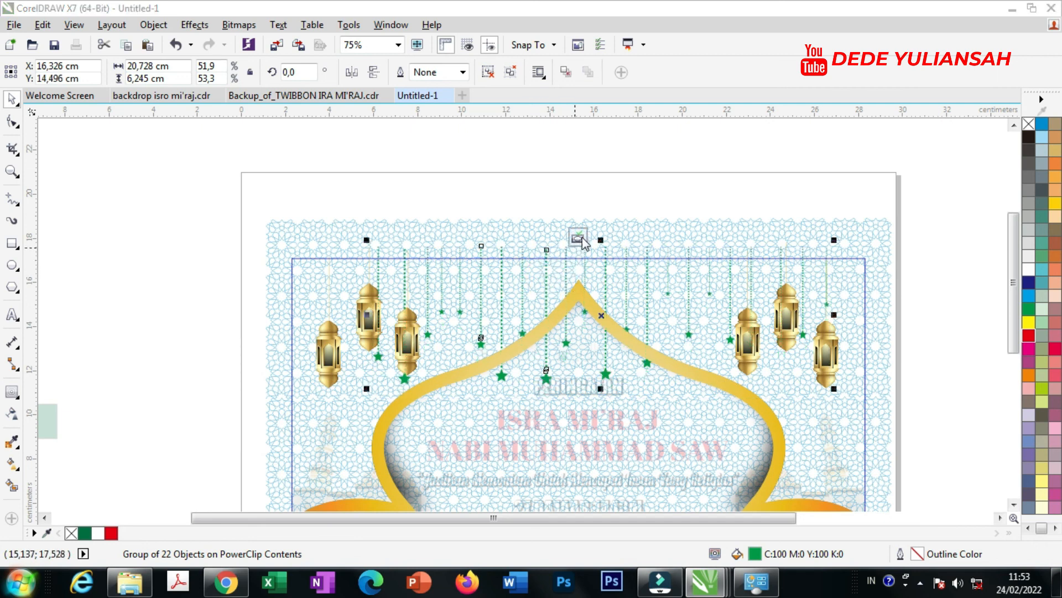
left_click(578, 238)
left_click(556, 187)
Delete the small green rectangle lying beside the page
scroll(602, 250, "down", 1)
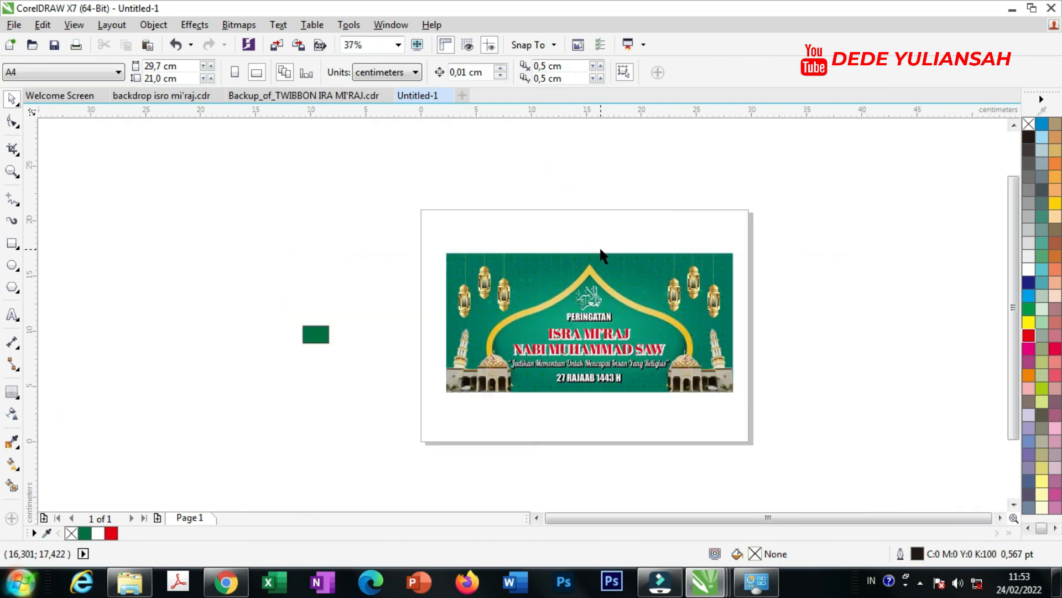
left_click_drag(280, 298, 351, 370)
key("Delete")
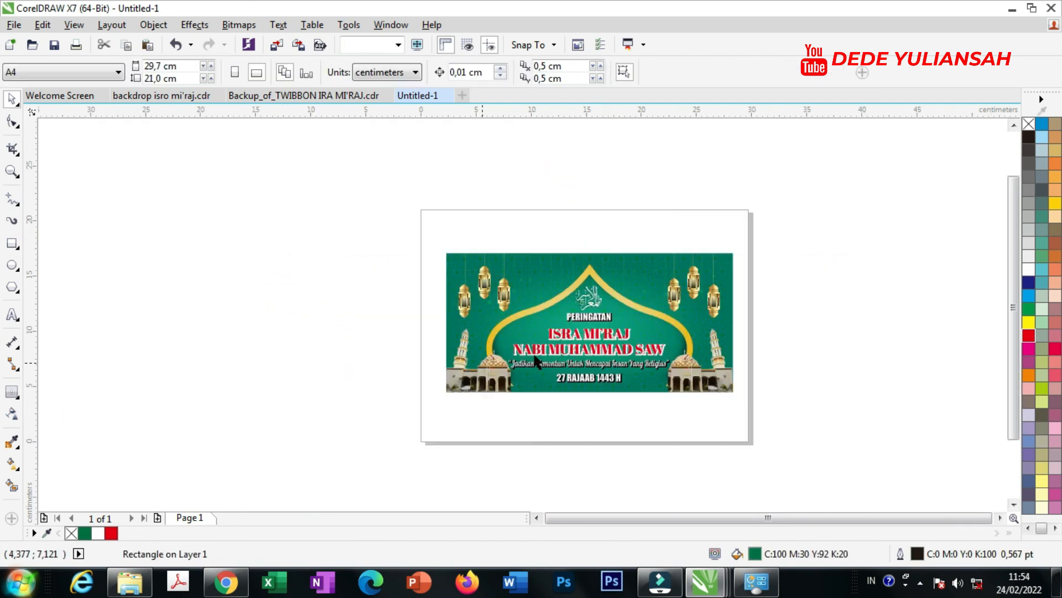
Zoom in on the whole banner to examine the design
scroll(330, 297, "up", 1)
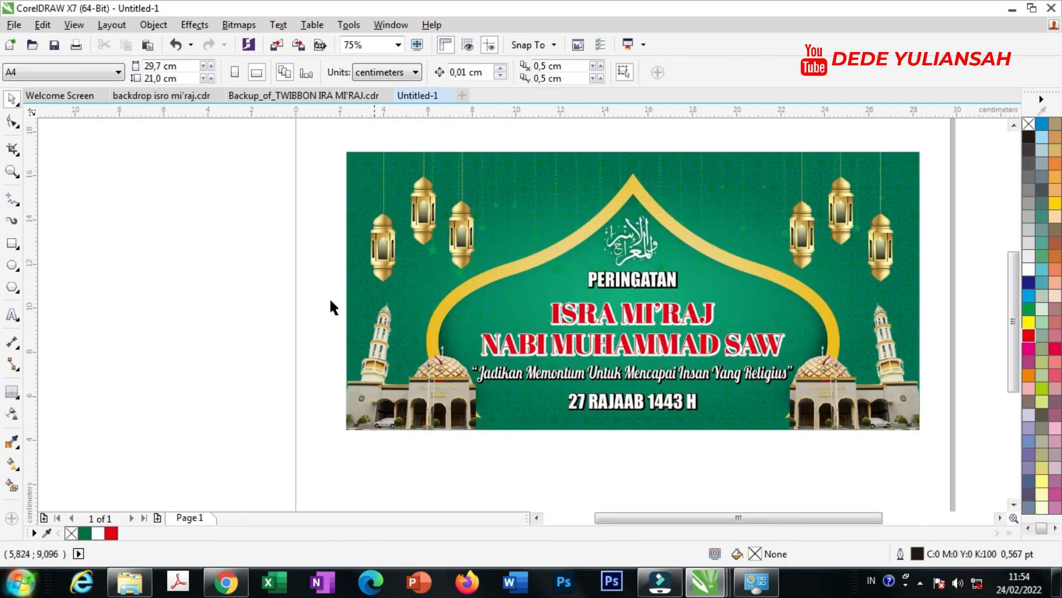
left_click(11, 171)
left_click_drag(330, 136, 885, 426)
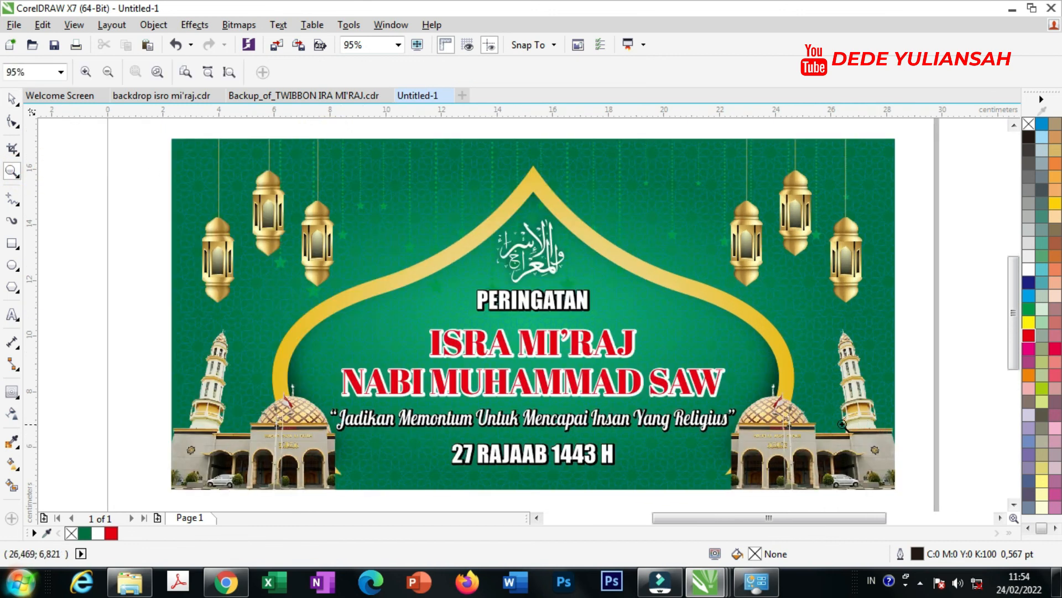